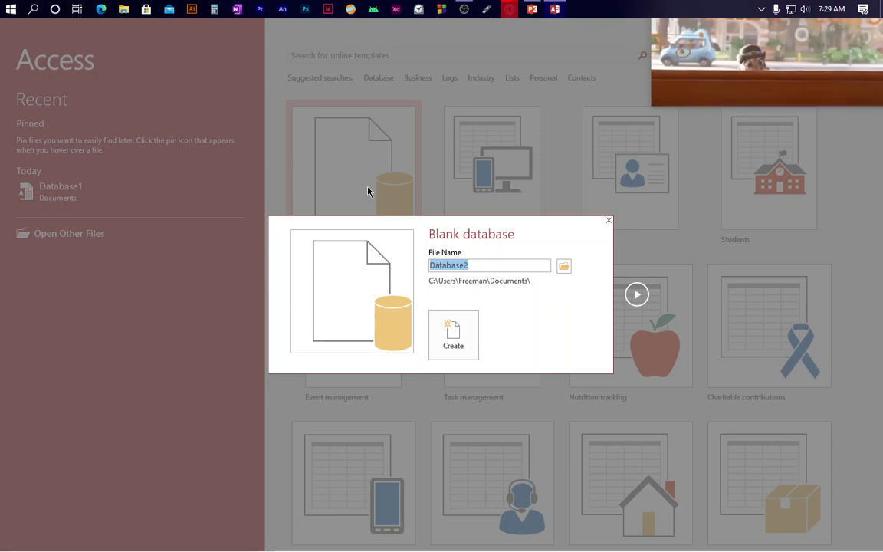
- Name the blank database Students and create it in the default Documents folder
text(studen)
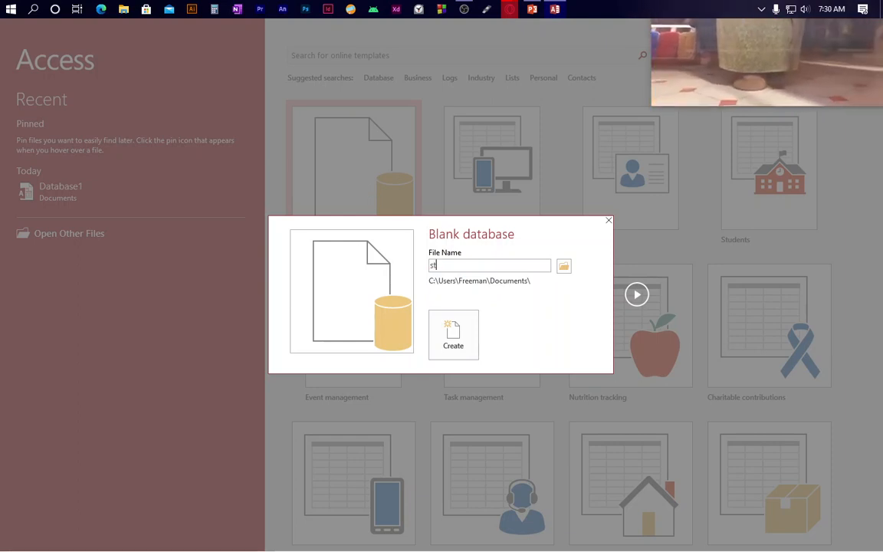
key(BackSpace)
key(BackSpace)
key(BackSpace)
key(BackSpace)
key(BackSpace)
key(BackSpace)
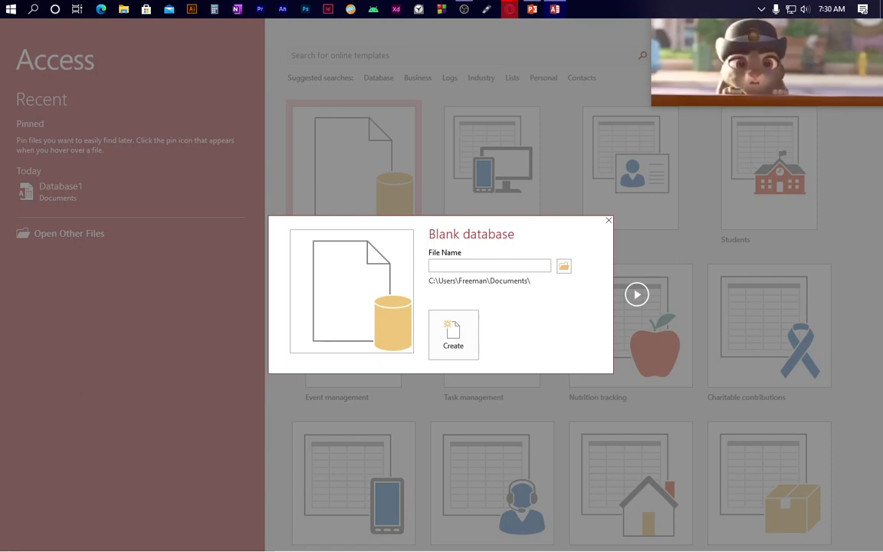
text(Stude)
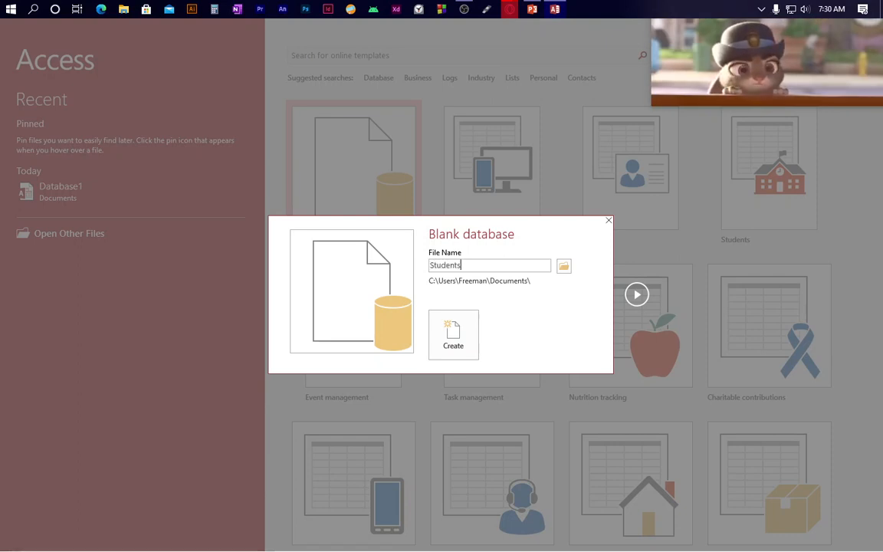
text(nts)
click(453, 330)
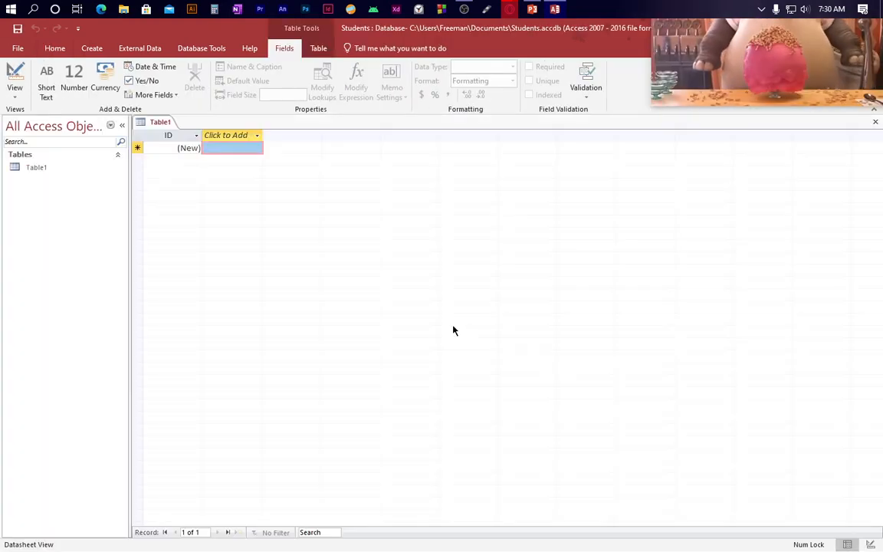
- Save the new table under the name Students and close it
right_click(161, 122)
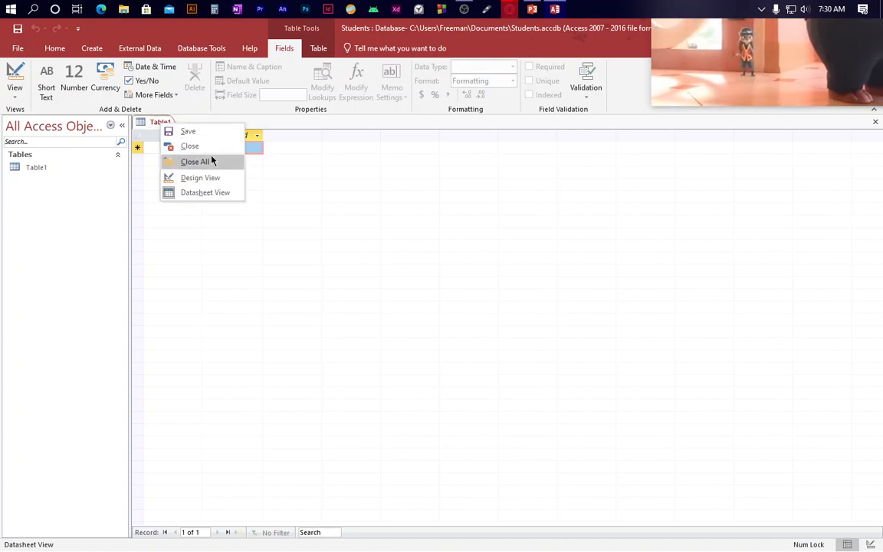
click(187, 131)
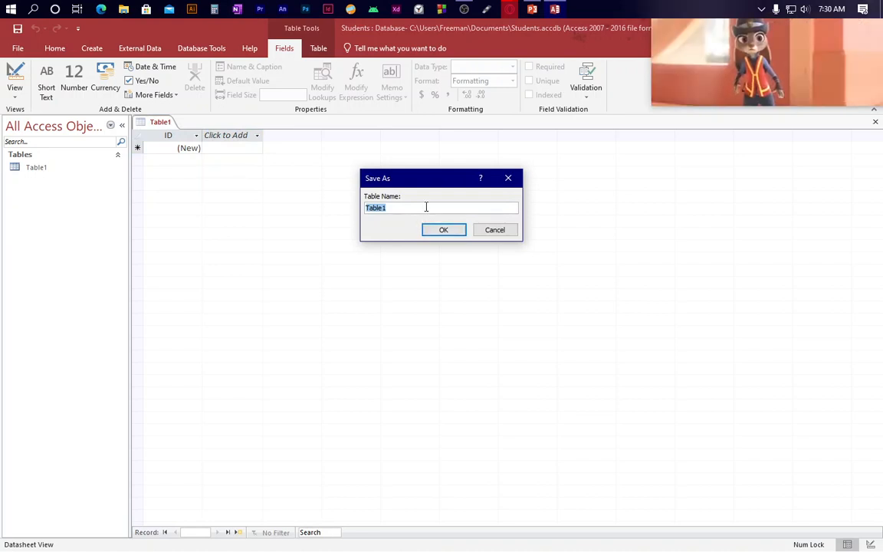
text(Students)
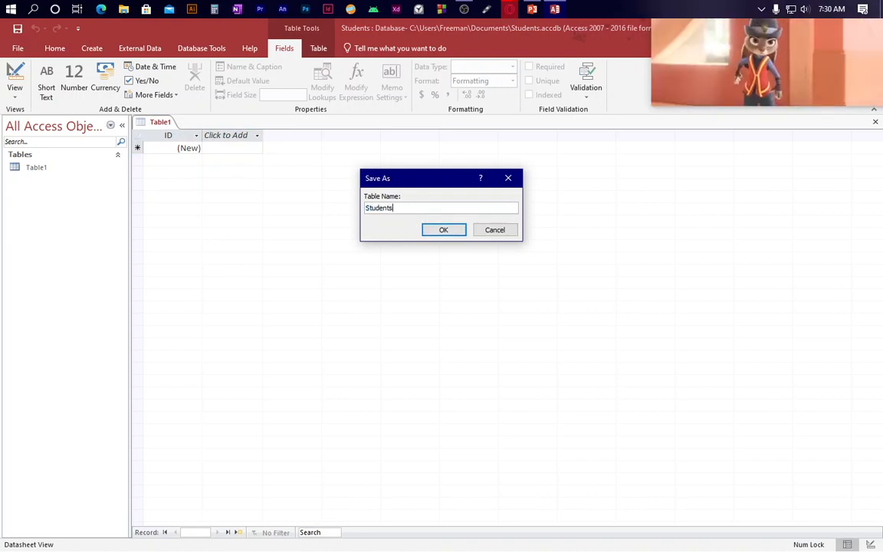
key(Return)
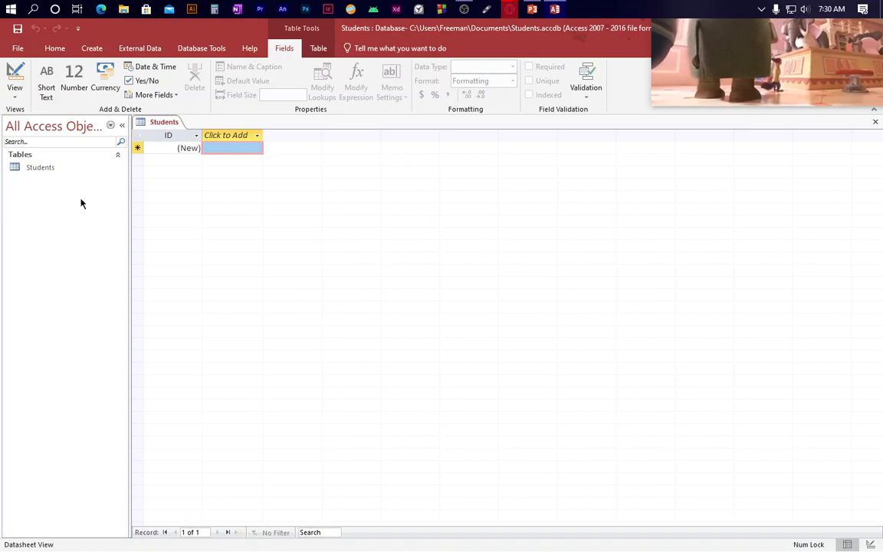
right_click(161, 123)
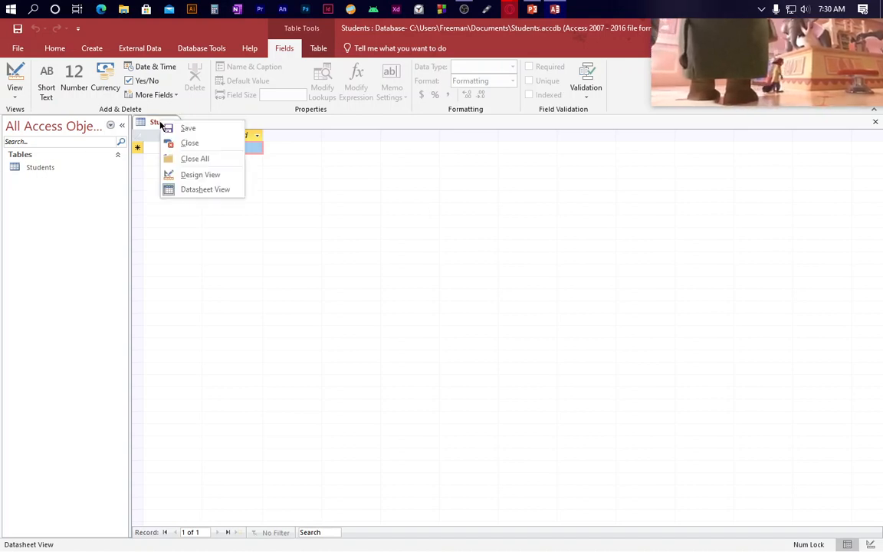
click(170, 145)
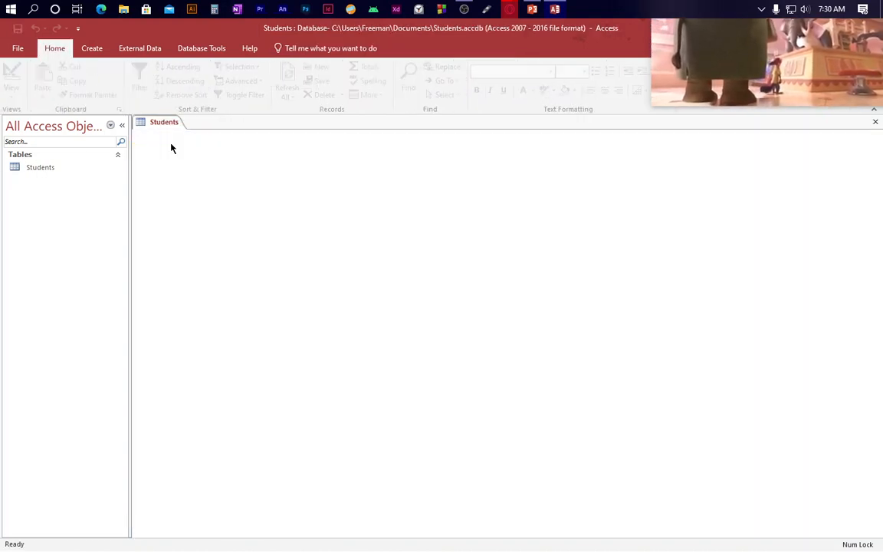
- Reopen the Students table and rename its ID field to Student ID
double_click(40, 167)
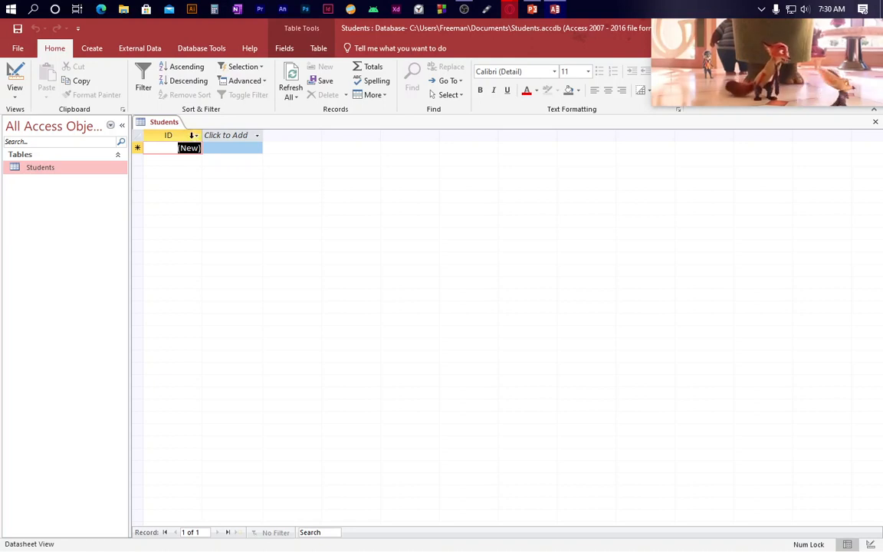
click(175, 135)
double_click(172, 135)
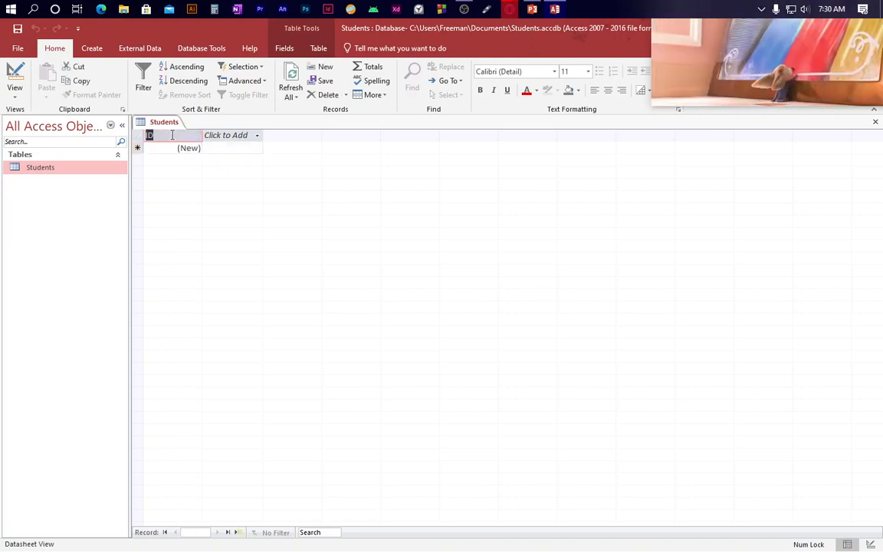
text(Stud)
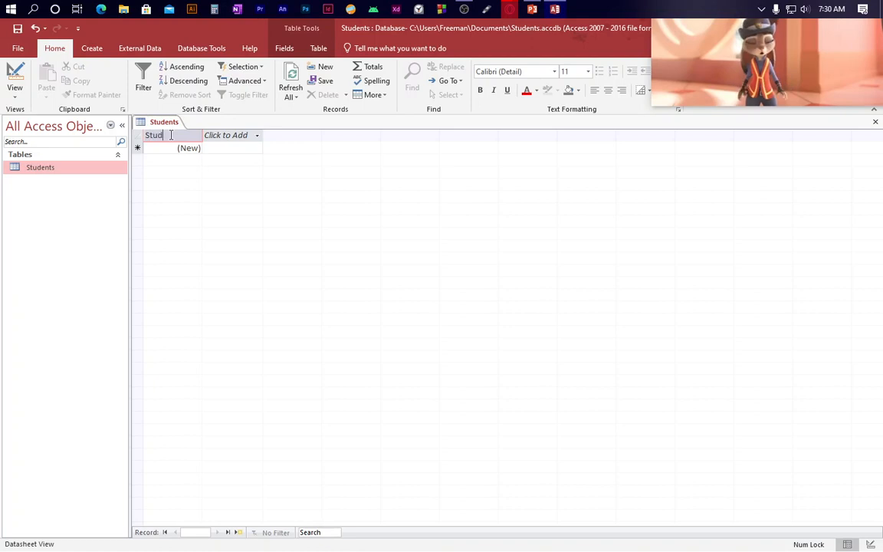
text(ent ID)
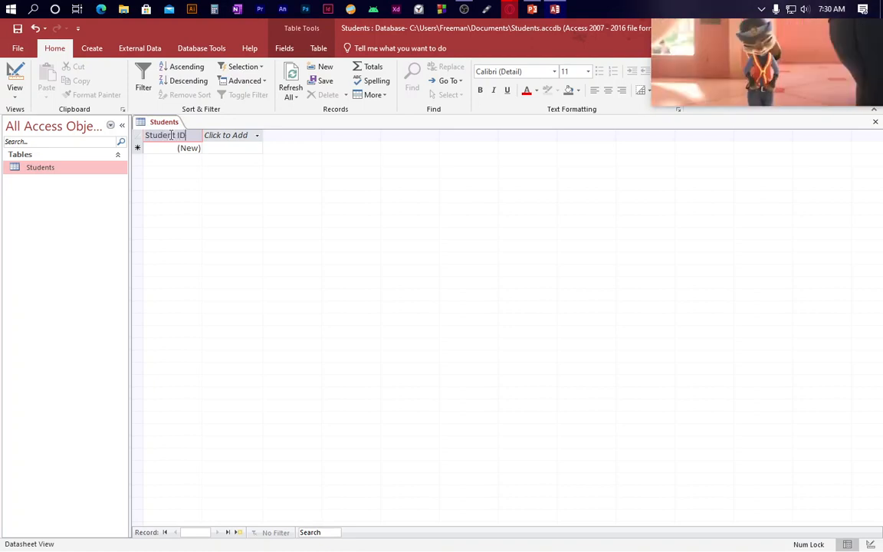
key(Return)
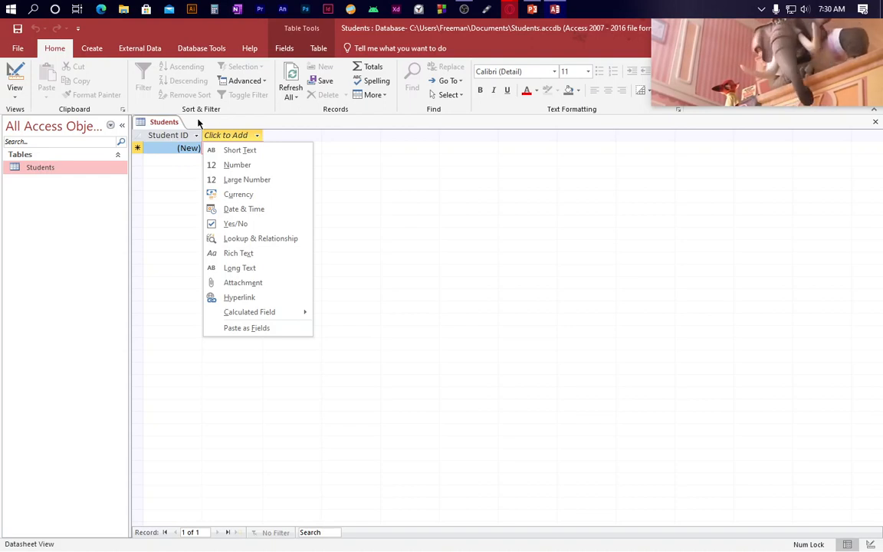
- Add a Short Text field called Name after Student ID, accepting the reserved word
click(240, 152)
text(Name)
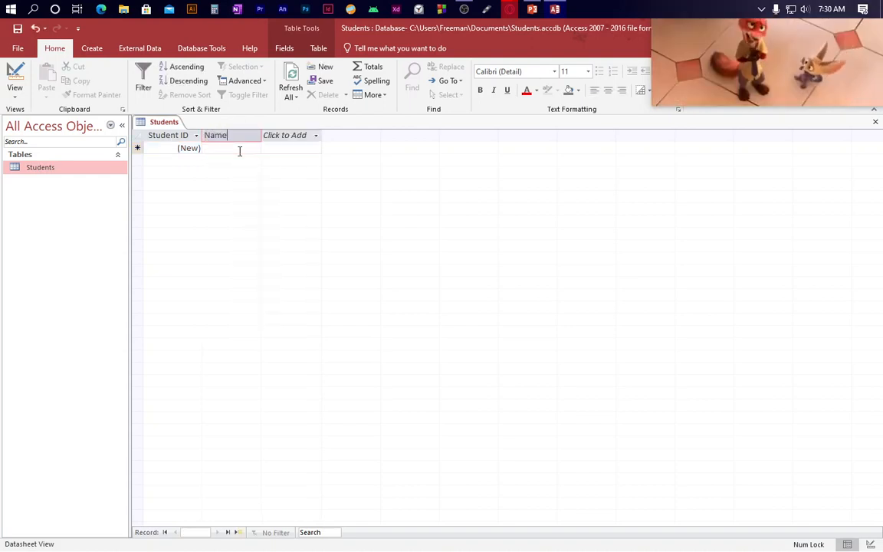
key(Return)
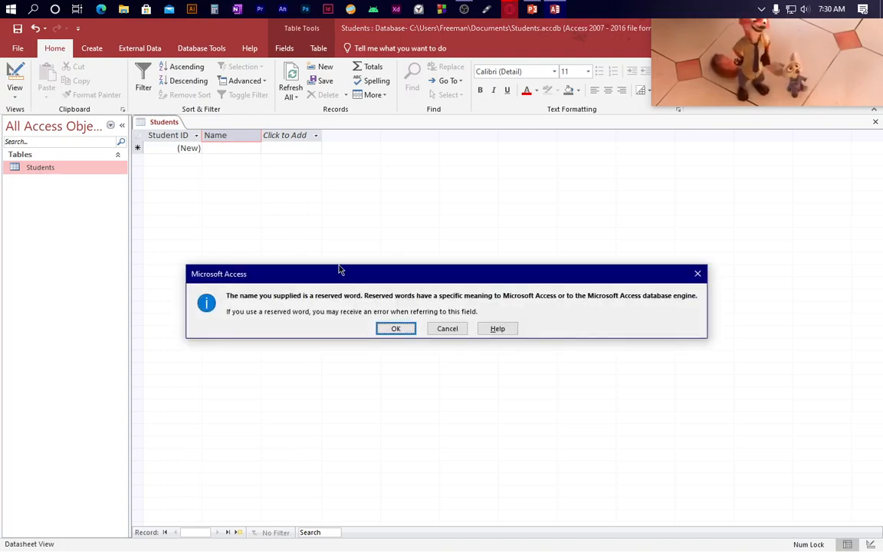
click(405, 329)
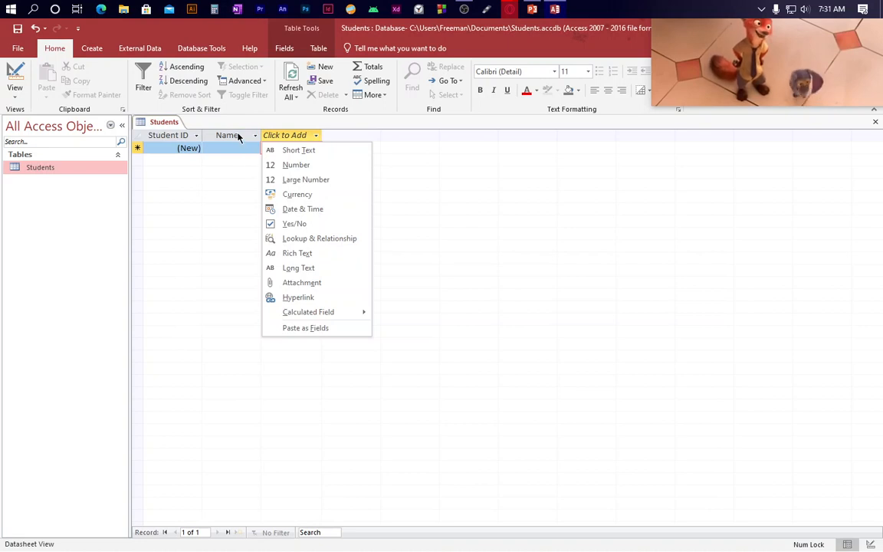
- Rename the Name field to Student Name
key(Escape)
click(237, 135)
double_click(238, 135)
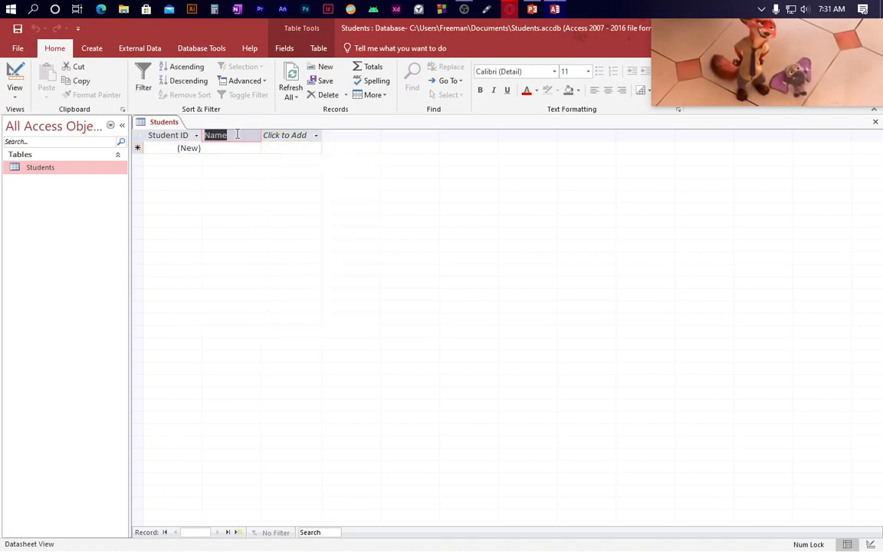
text(Stu)
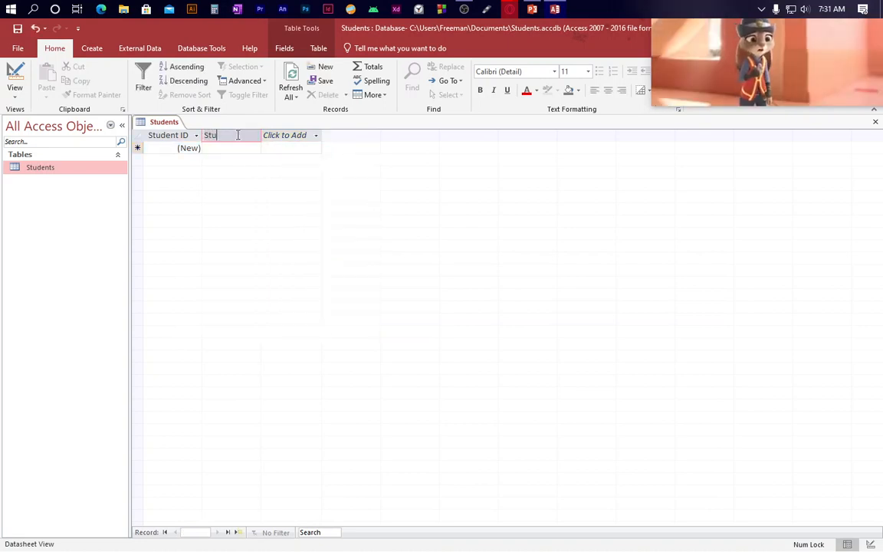
text(de)
text(nt Name)
key(Tab)
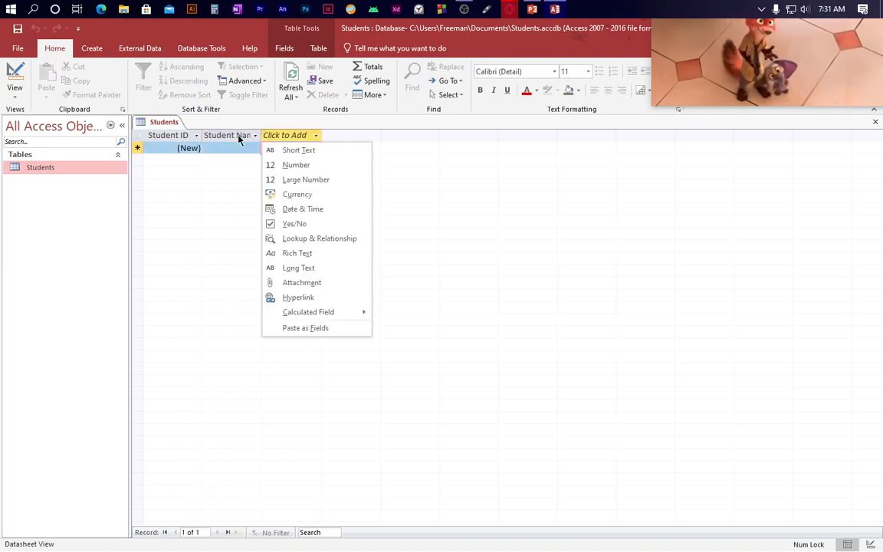
- Add a Short Text field called Age after the Student Name field
key(Down)
key(Return)
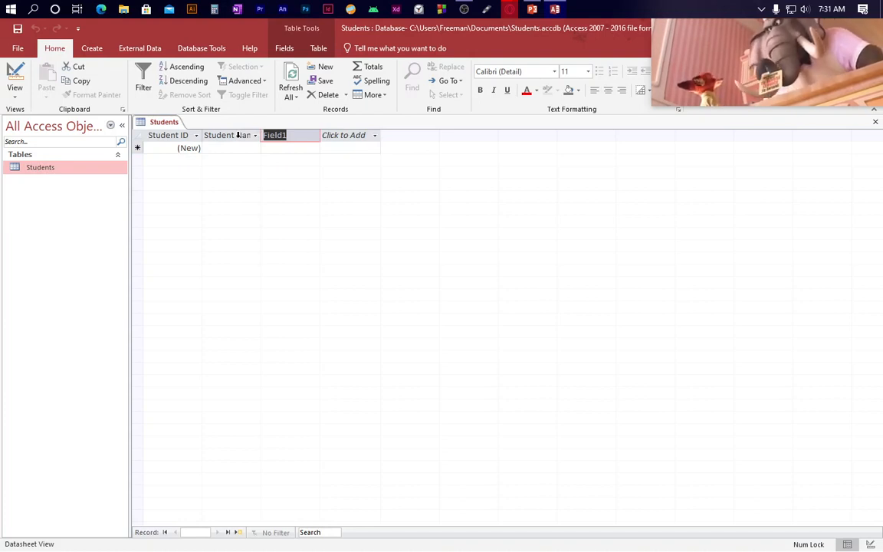
text(a)
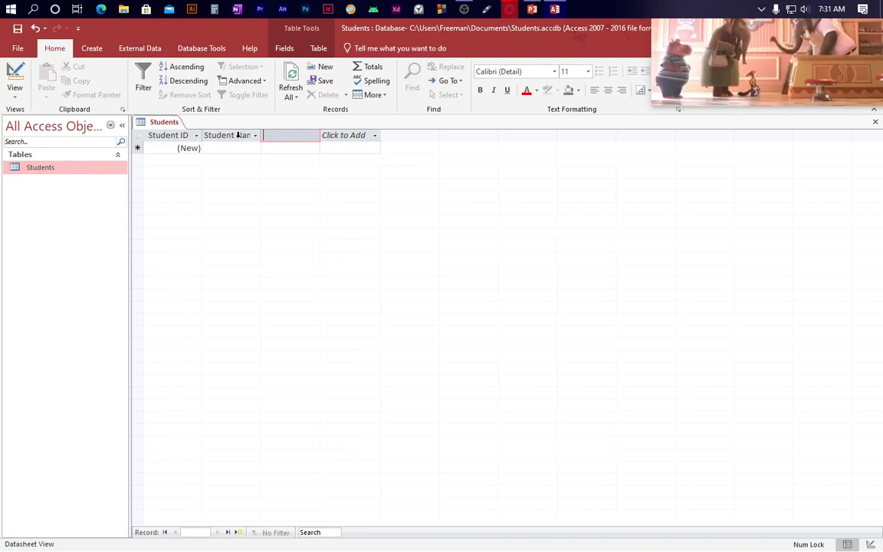
text(ge)
key(Return)
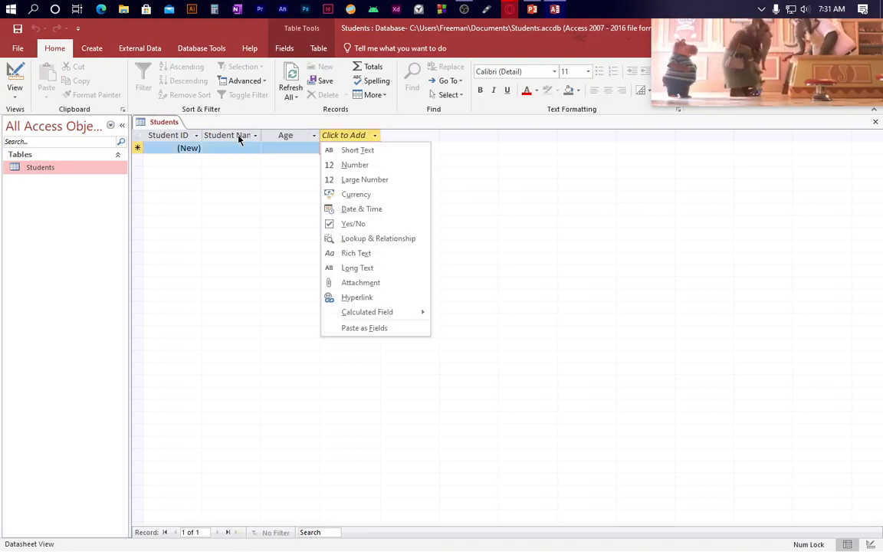
- Add a field called Registration Date after the Age field
key(Return)
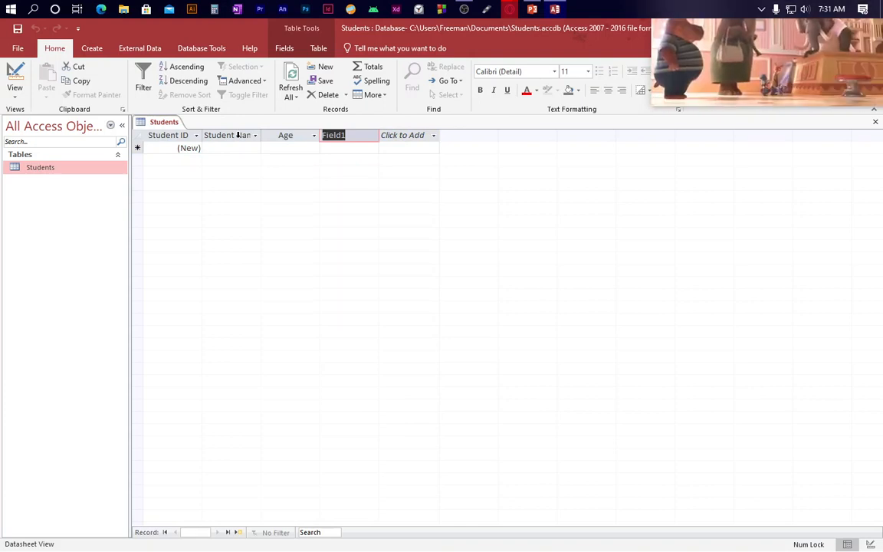
text(Registrations)
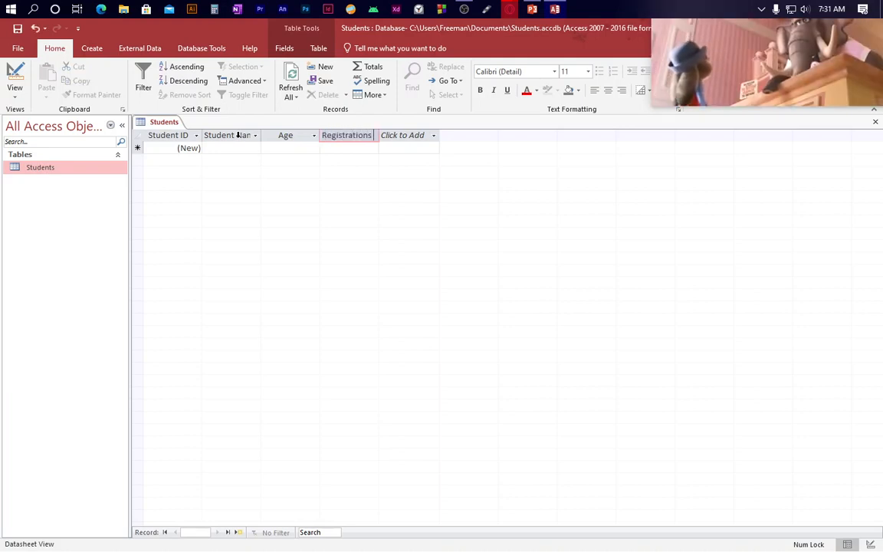
text( Date)
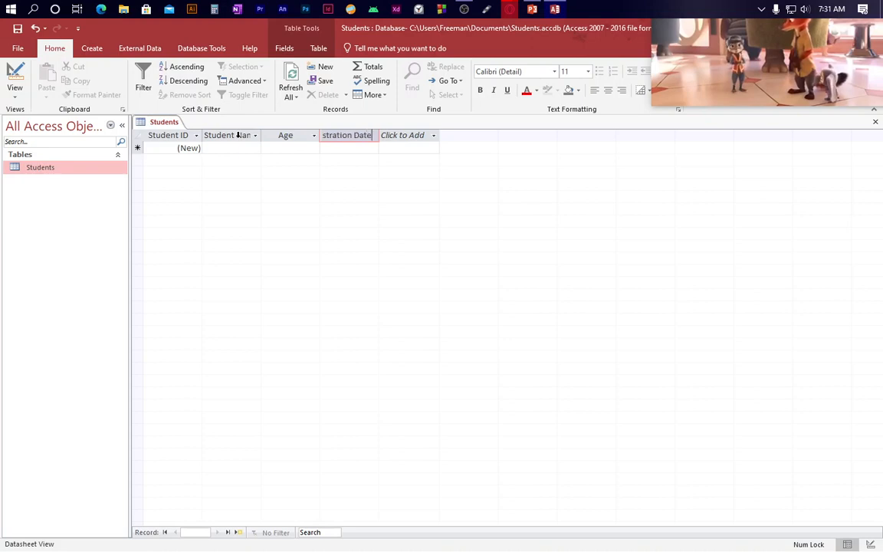
key(Return)
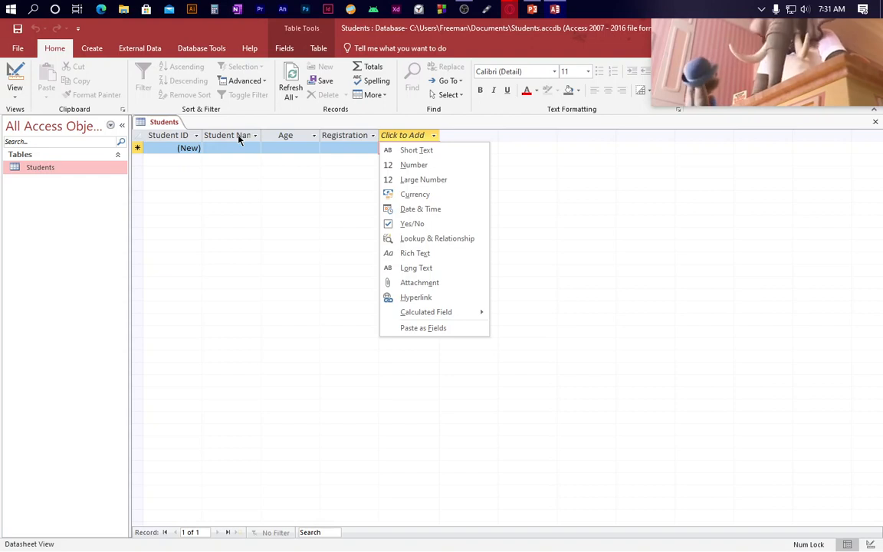
- Add a Number field called Course ID as the table's last field and dismiss the next field-type choice
key(Down)
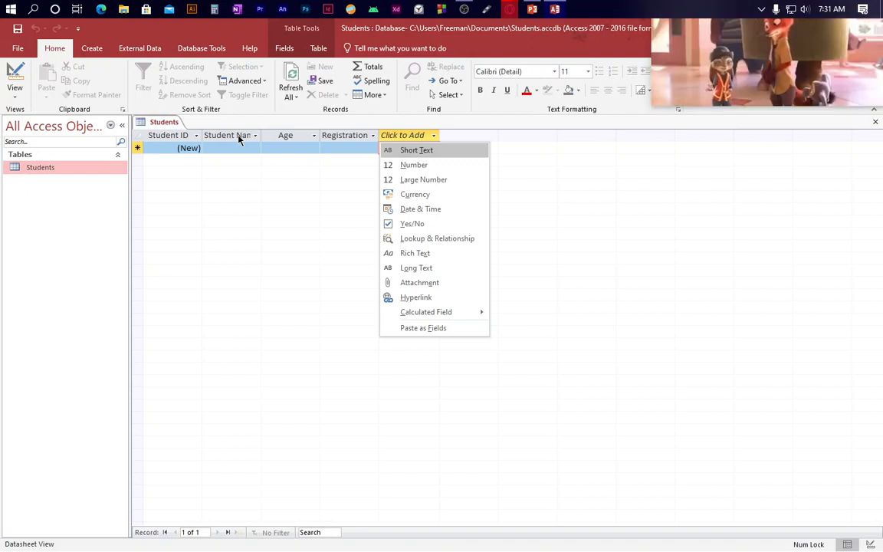
key(Down)
key(Return)
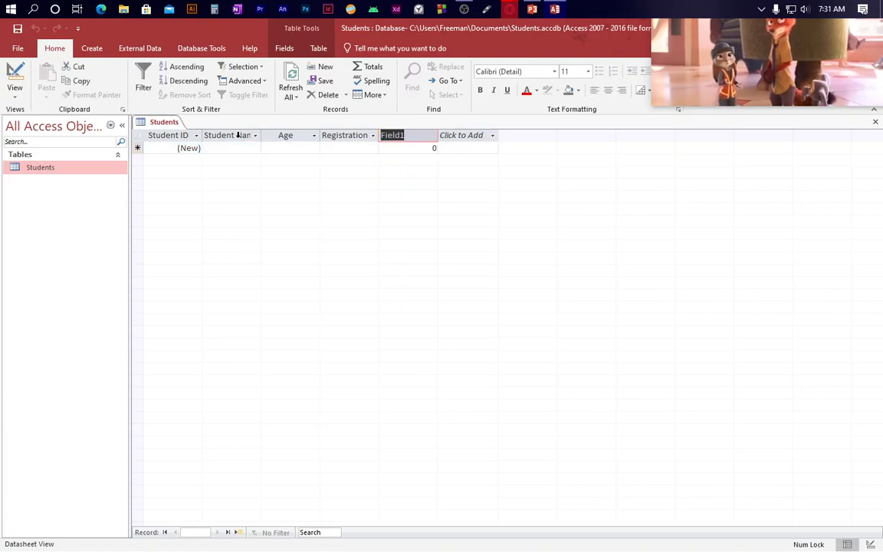
text(Course )
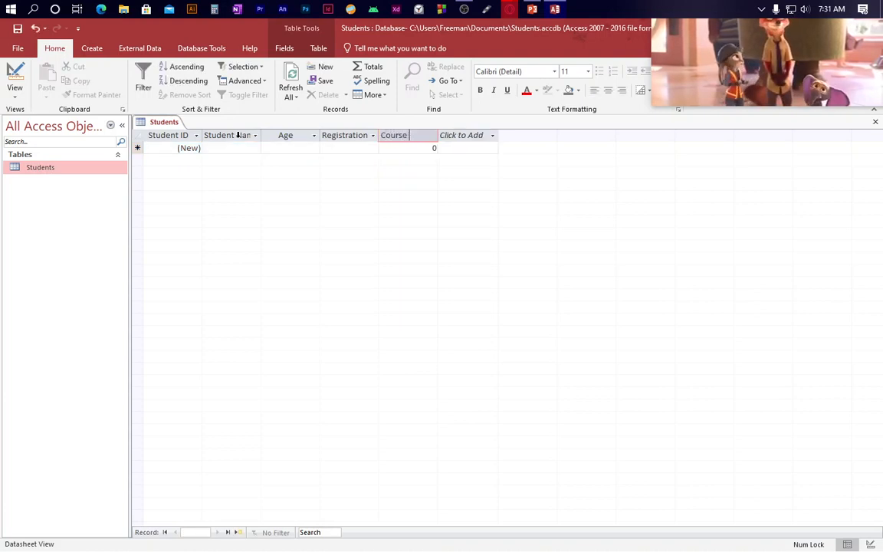
text(ID)
key(Return)
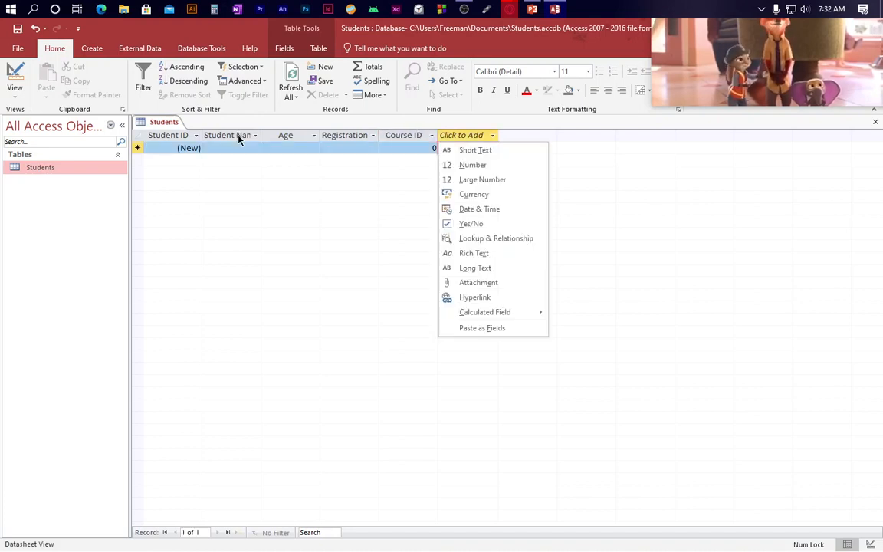
key(Escape)
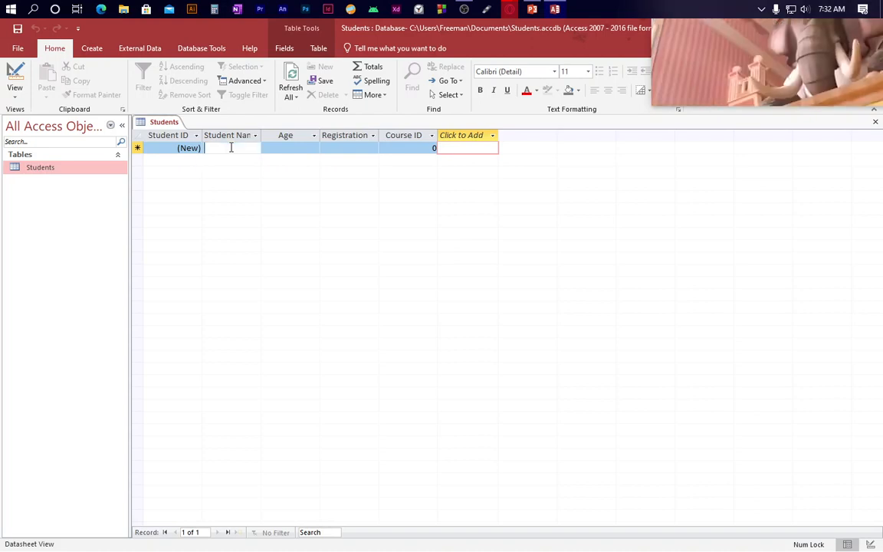
click(206, 151)
click(177, 148)
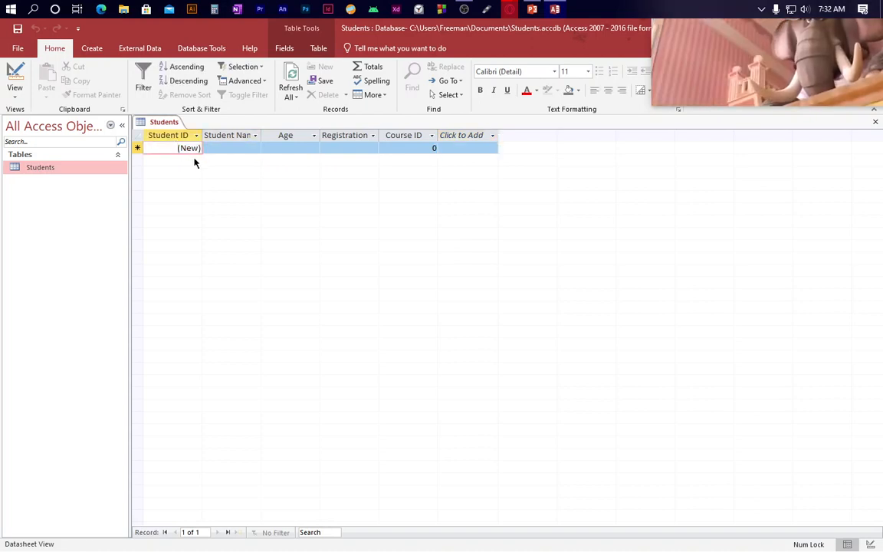
click(138, 148)
right_click(137, 150)
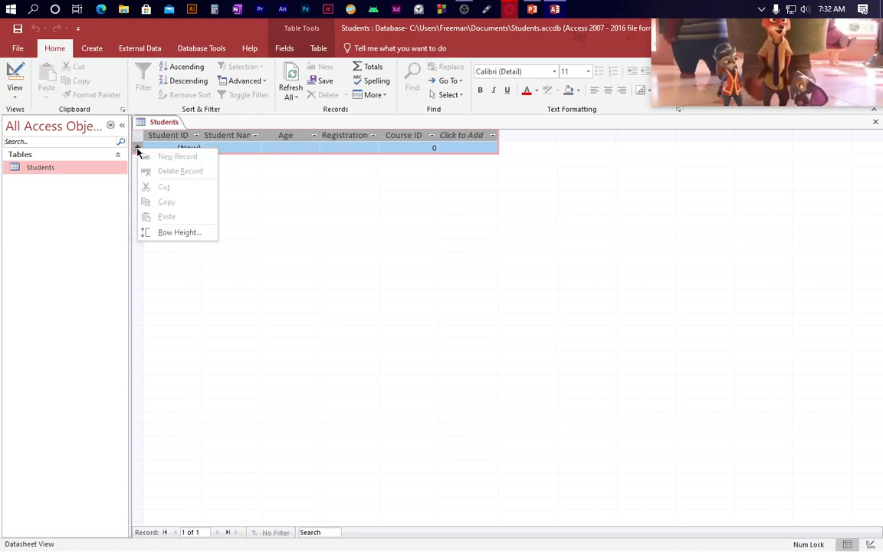
key(Escape)
- Open the Students table in Design View and set the Student ID field's data type to Number
right_click(93, 167)
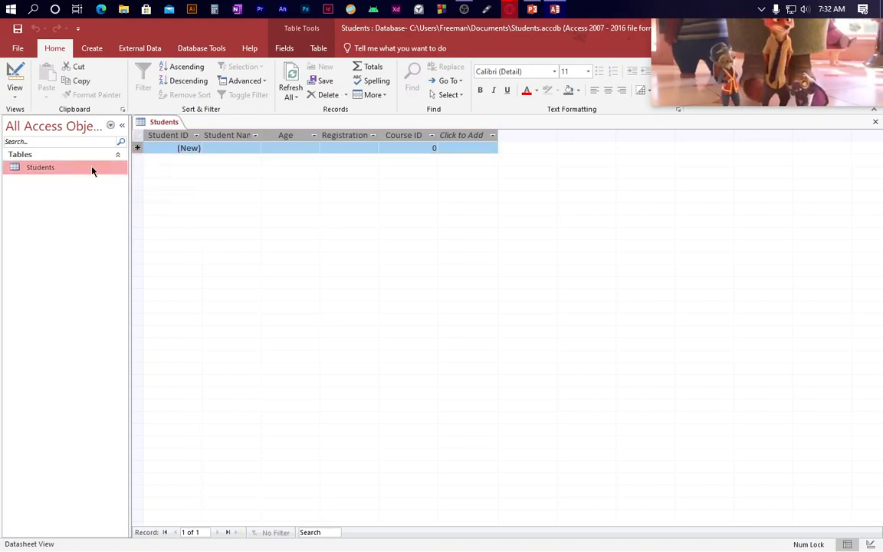
click(123, 190)
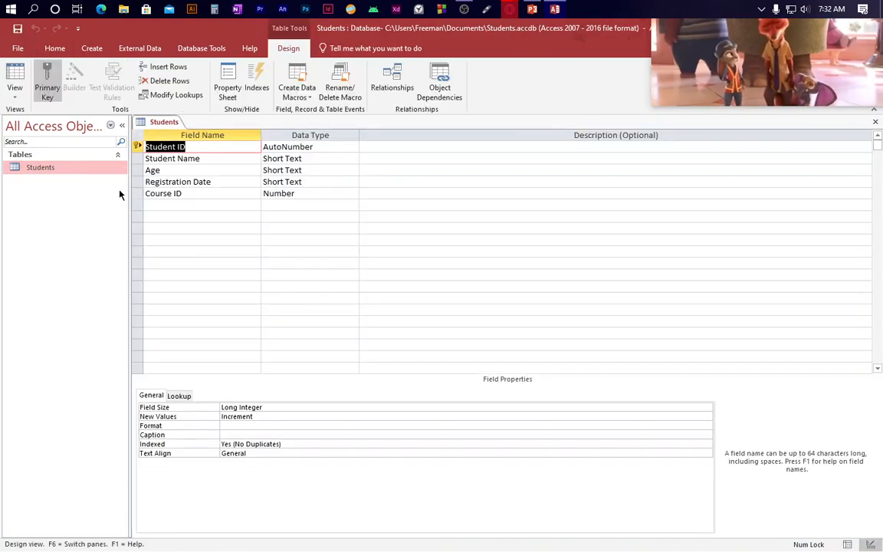
click(320, 145)
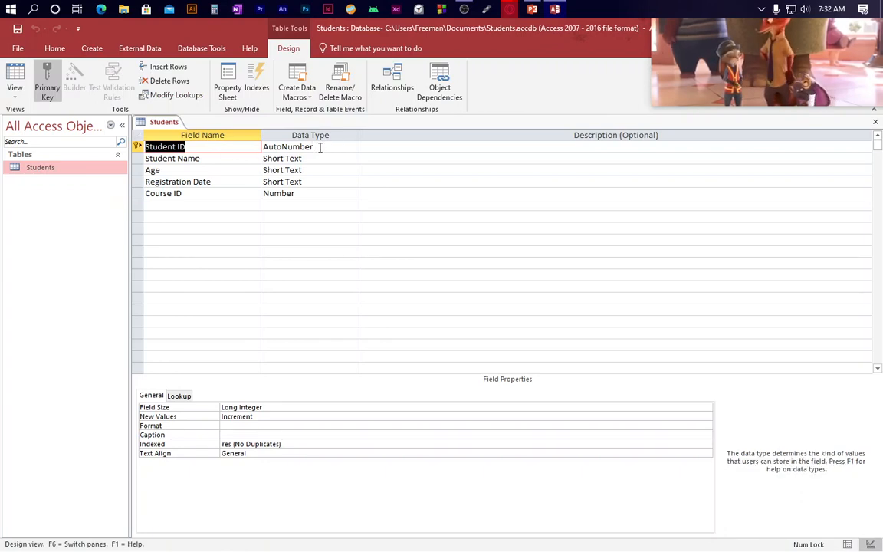
click(353, 147)
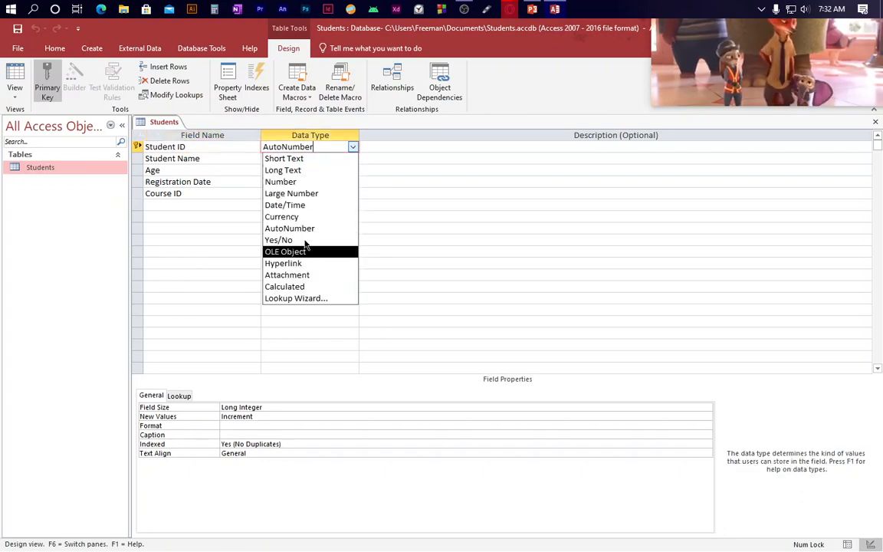
click(280, 182)
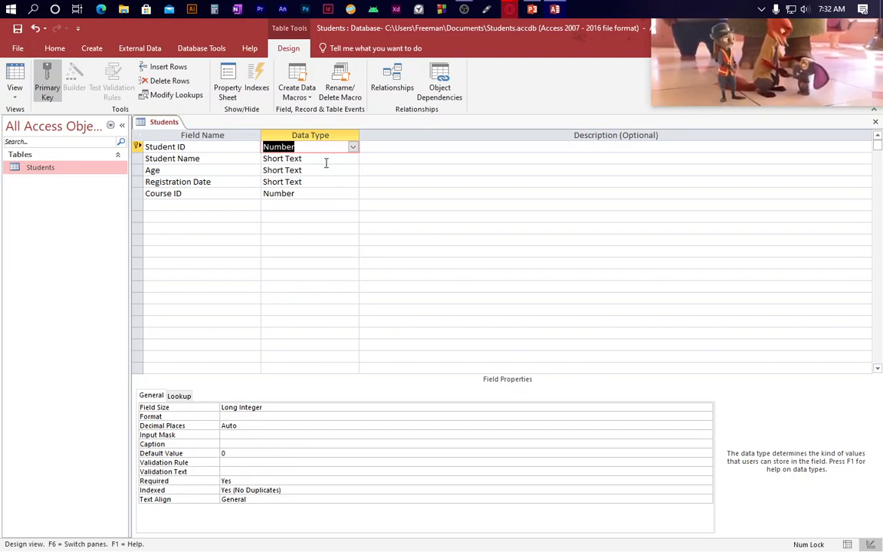
- Set the Age field's data type to Number and the Registration Date field's data type to Date/Time
click(323, 172)
click(352, 170)
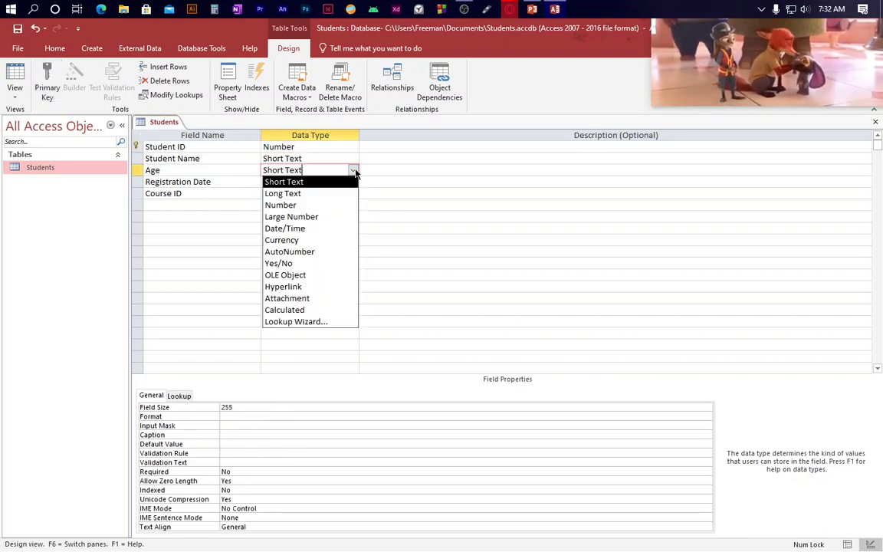
click(318, 206)
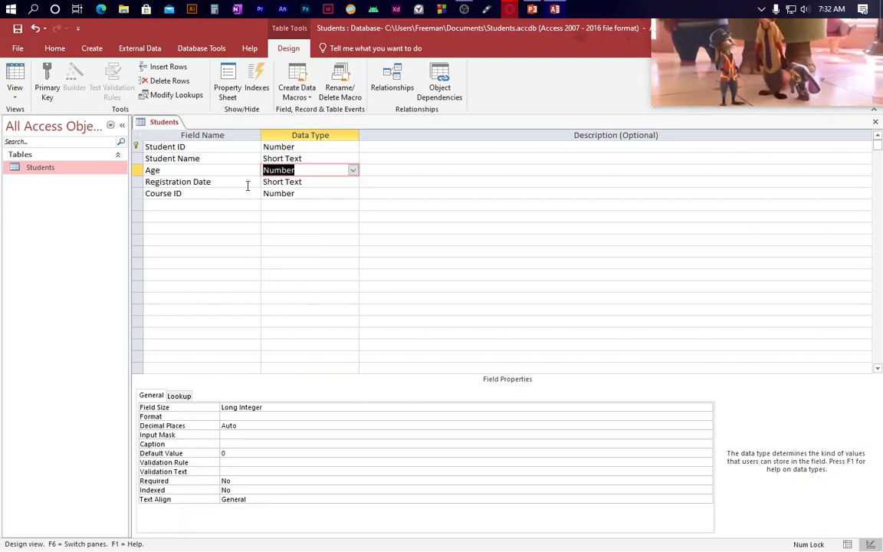
click(338, 182)
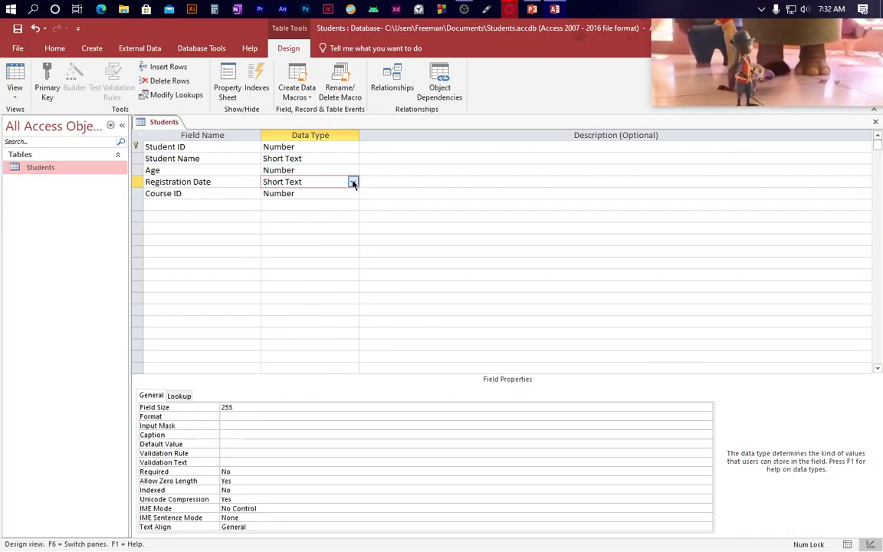
click(353, 182)
click(335, 241)
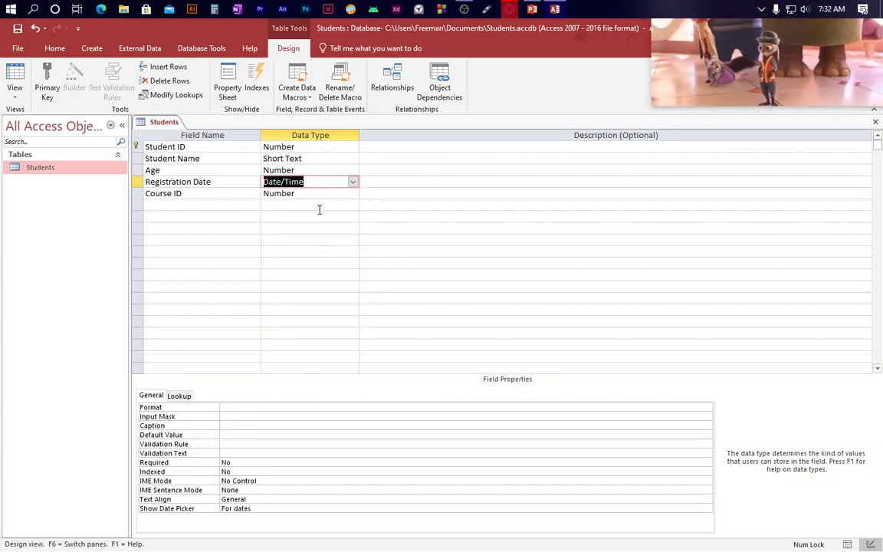
- Choose Number as the data type of the Course ID field
click(316, 196)
click(353, 194)
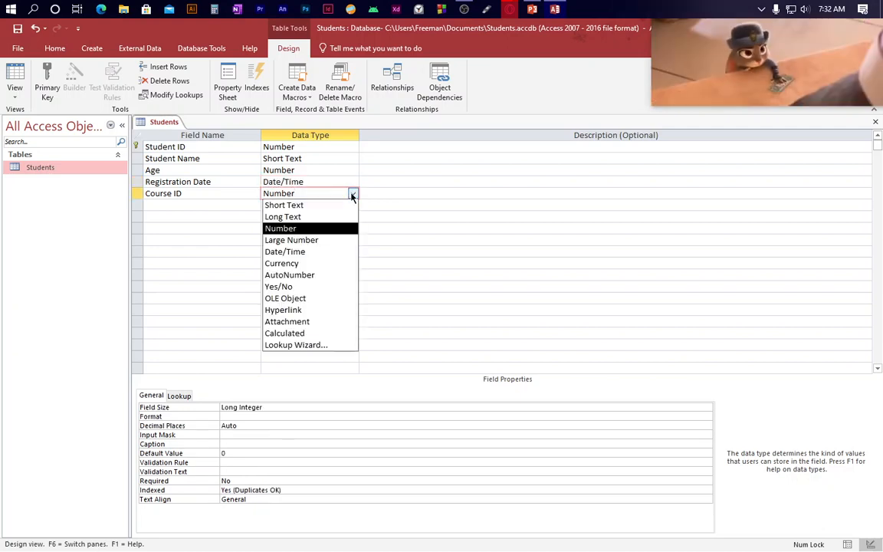
click(318, 229)
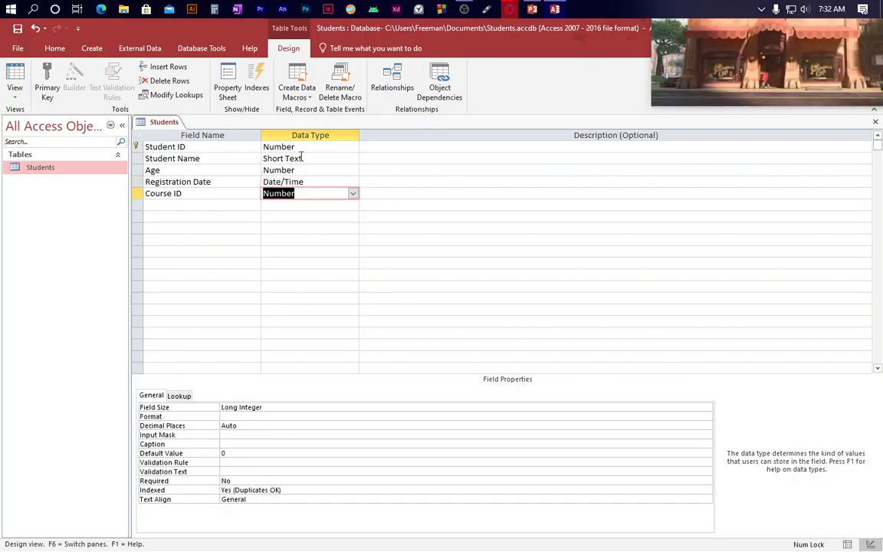
- Add a field called Number of Modules below Course ID with the Number data type
click(192, 206)
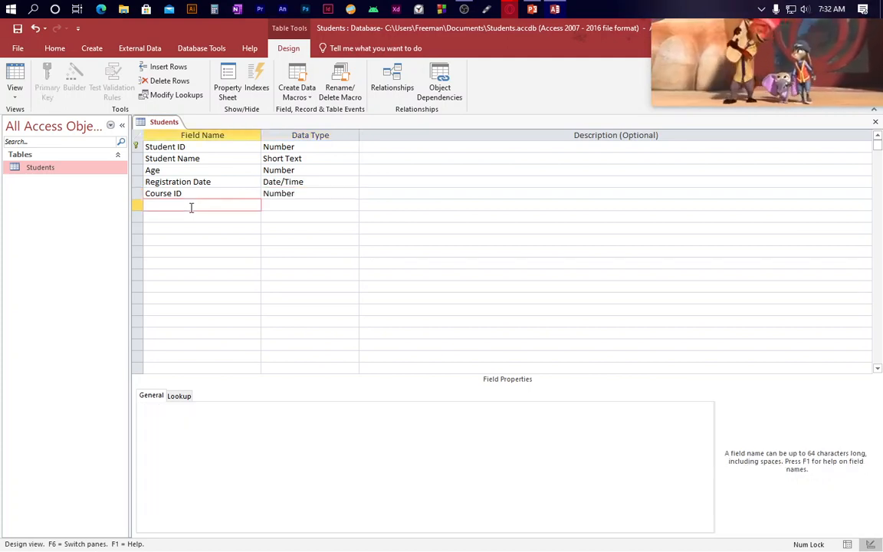
text(Number)
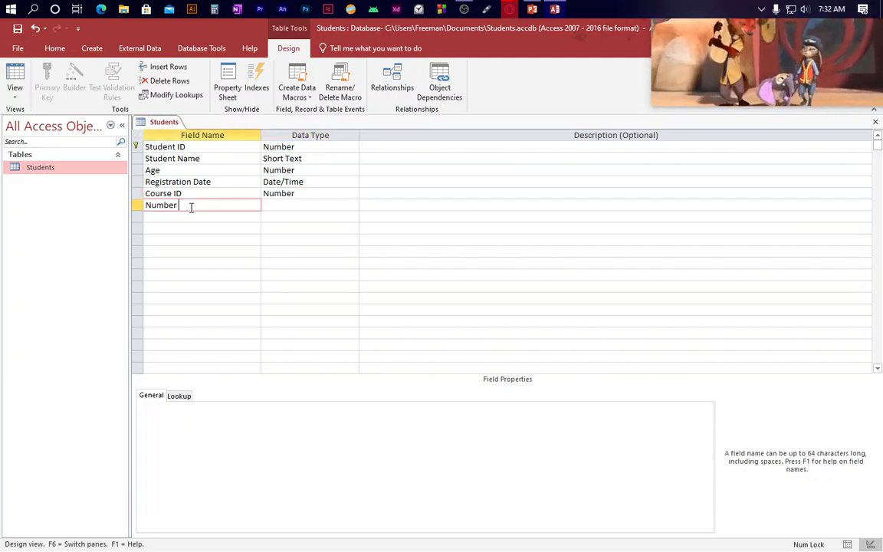
text( of mo)
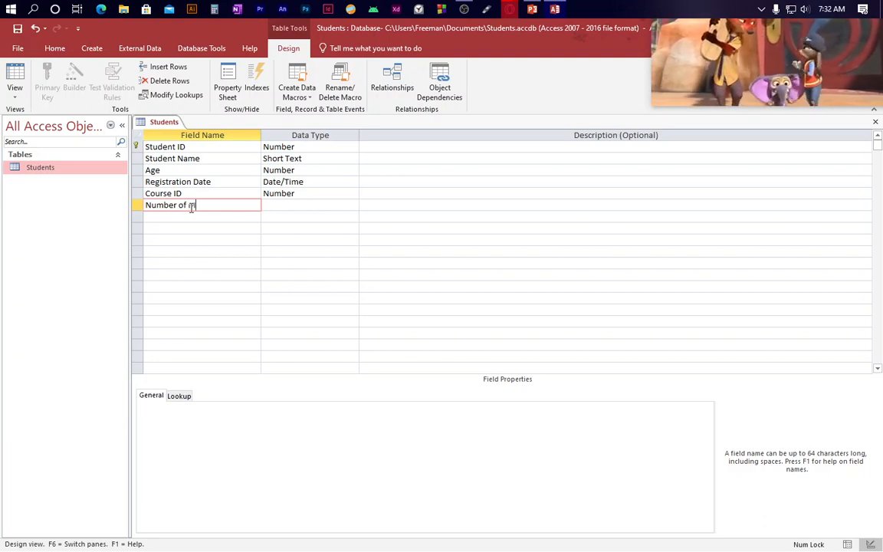
key(BackSpace)
key(BackSpace)
text(modules)
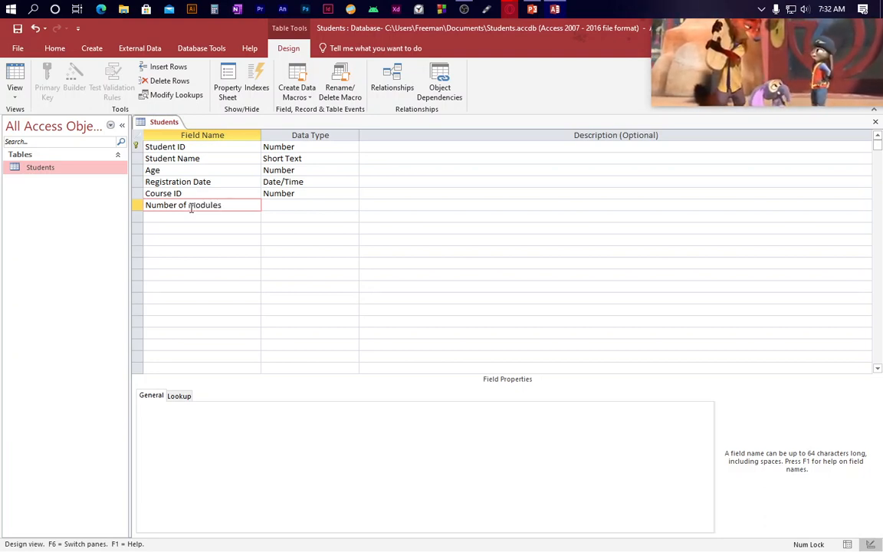
key(Tab)
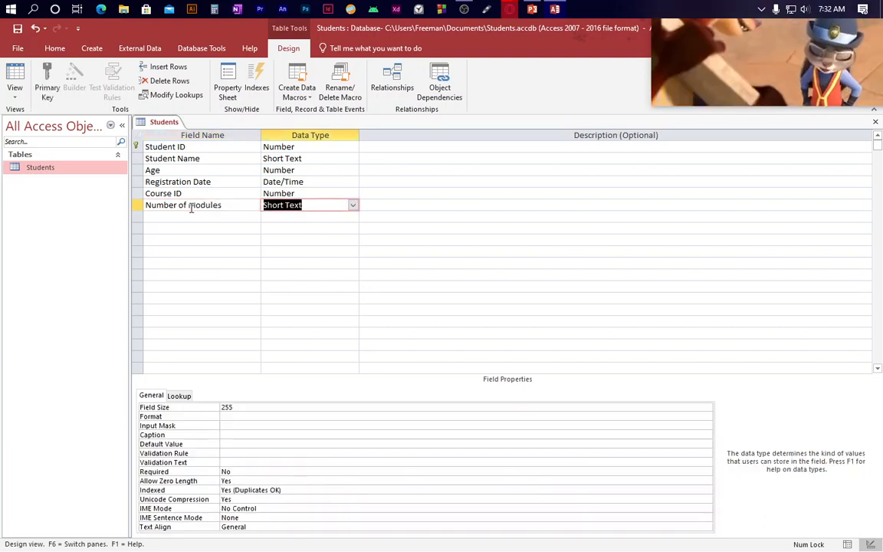
click(352, 206)
click(318, 237)
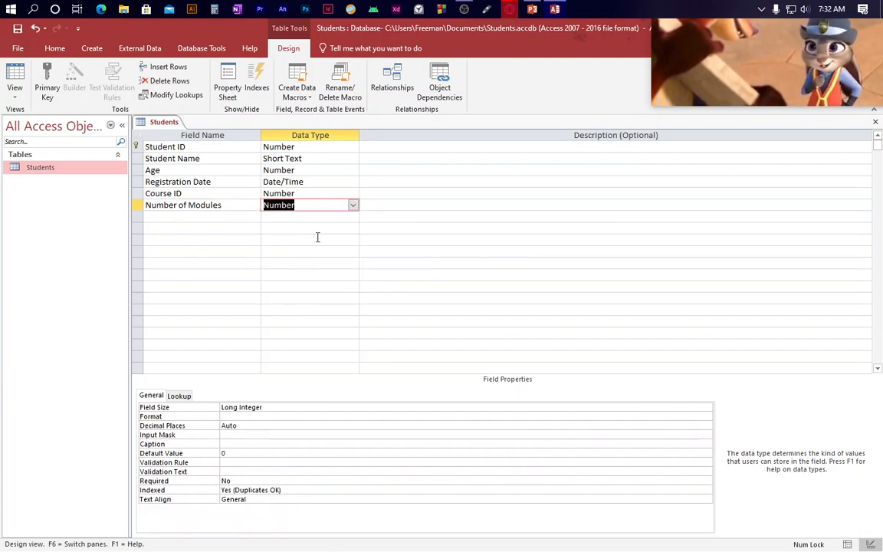
- Add a field called Gender below Number of Modules with the Short Text data type
click(226, 239)
click(205, 219)
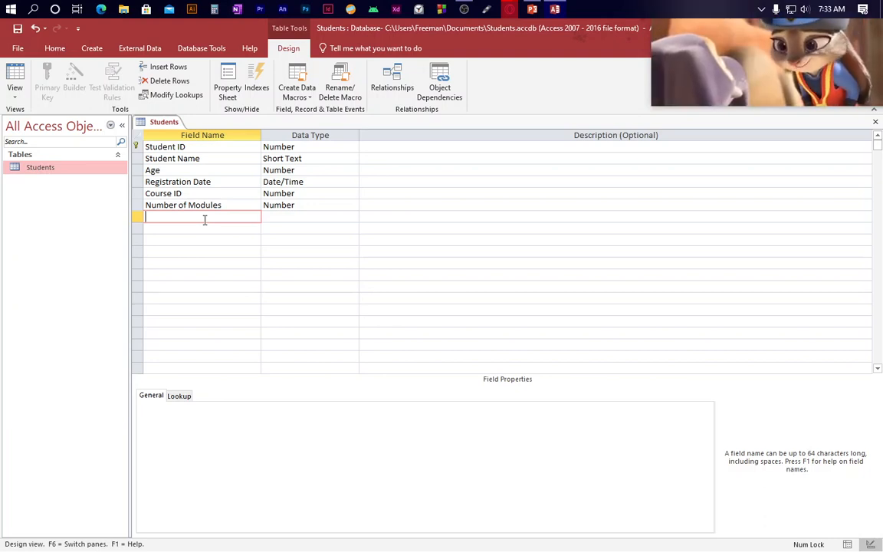
text(ne)
key(BackSpace)
key(BackSpace)
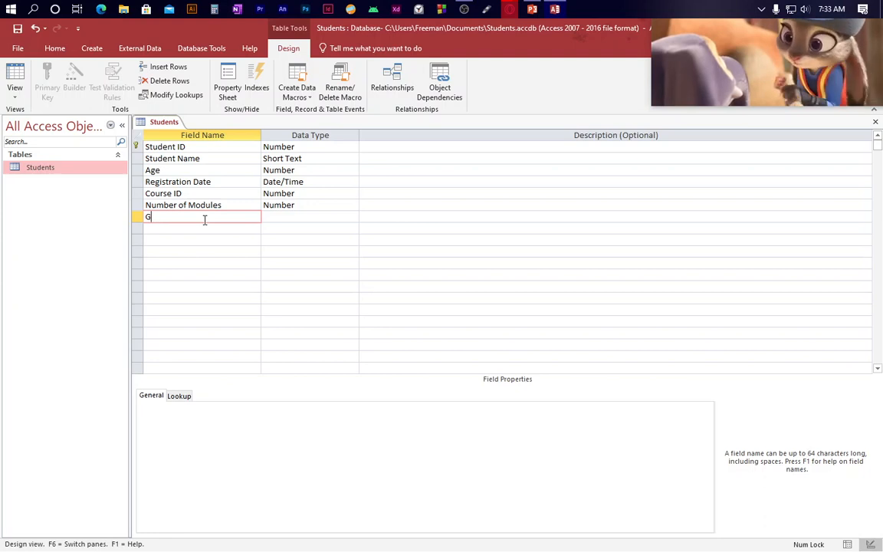
text(eng)
key(BackSpace)
text(der)
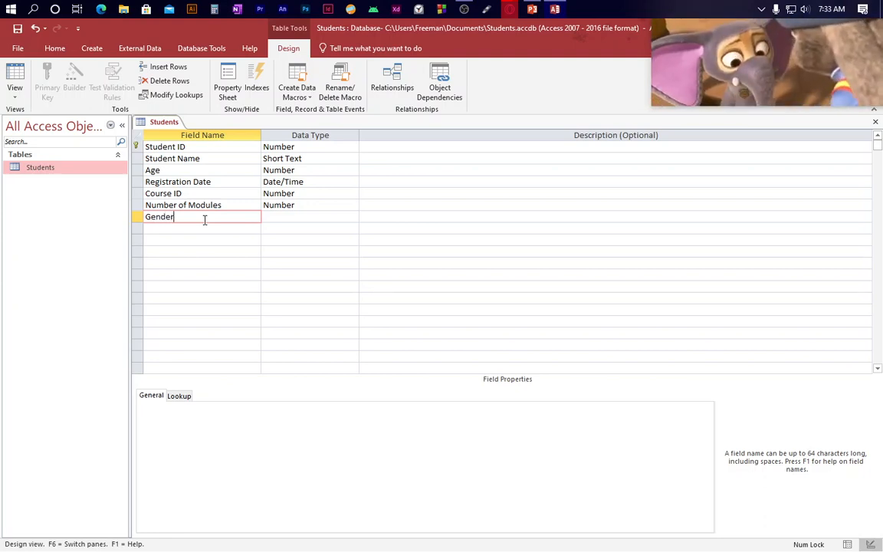
key(Tab)
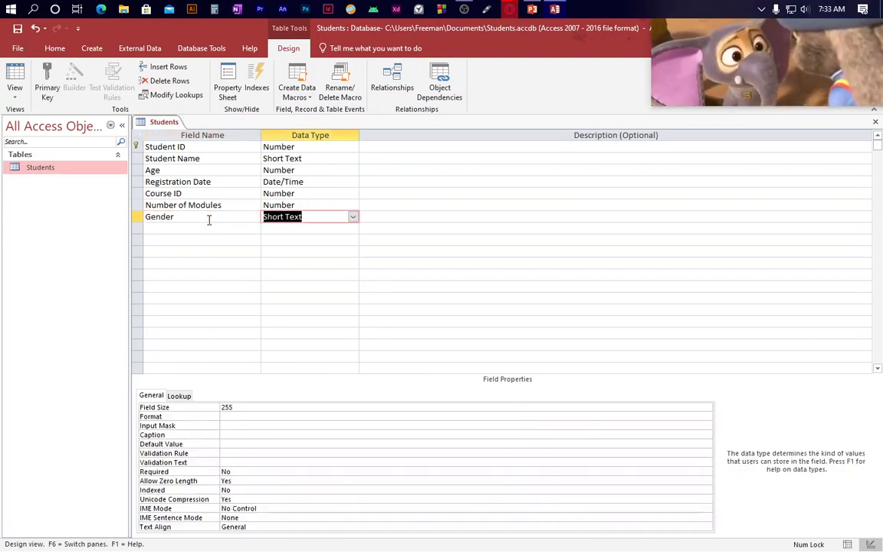
- Start the Lookup Wizard for the Gender field and choose to supply the lookup values manually
click(349, 221)
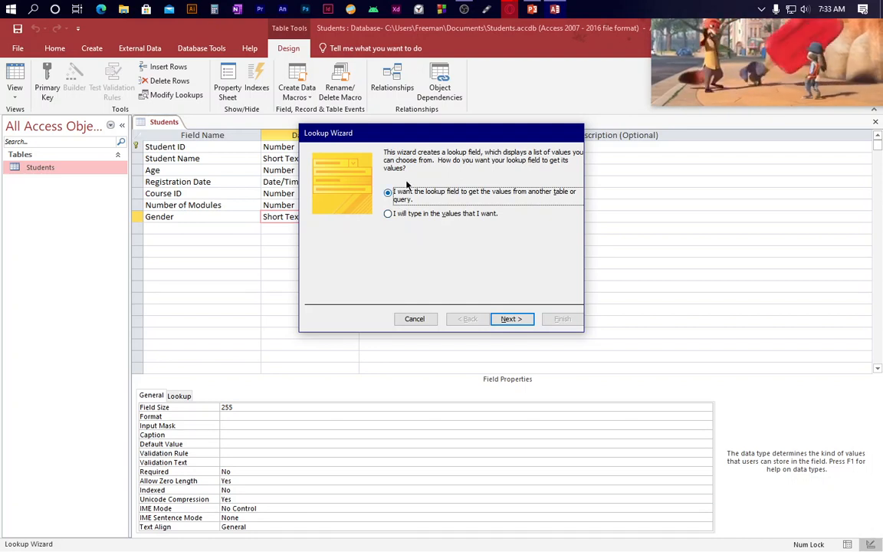
drag(430, 133, 376, 252)
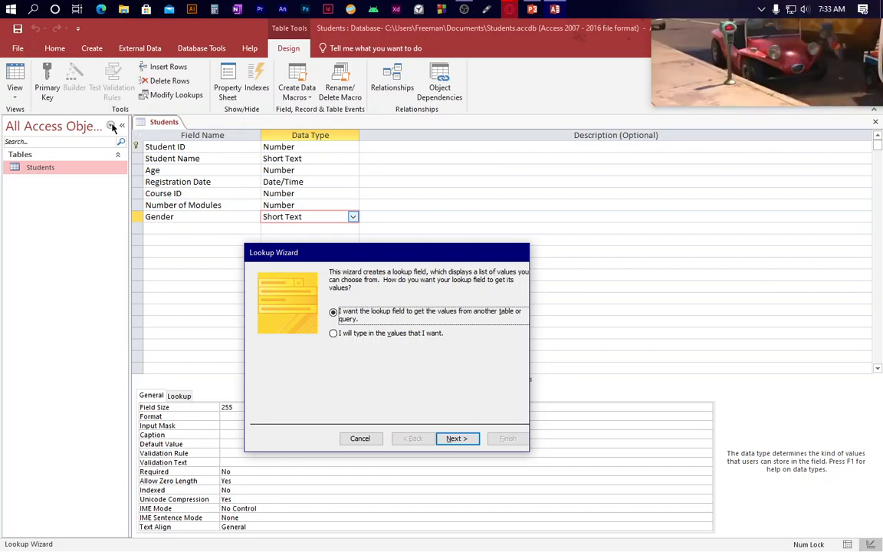
drag(349, 253, 332, 156)
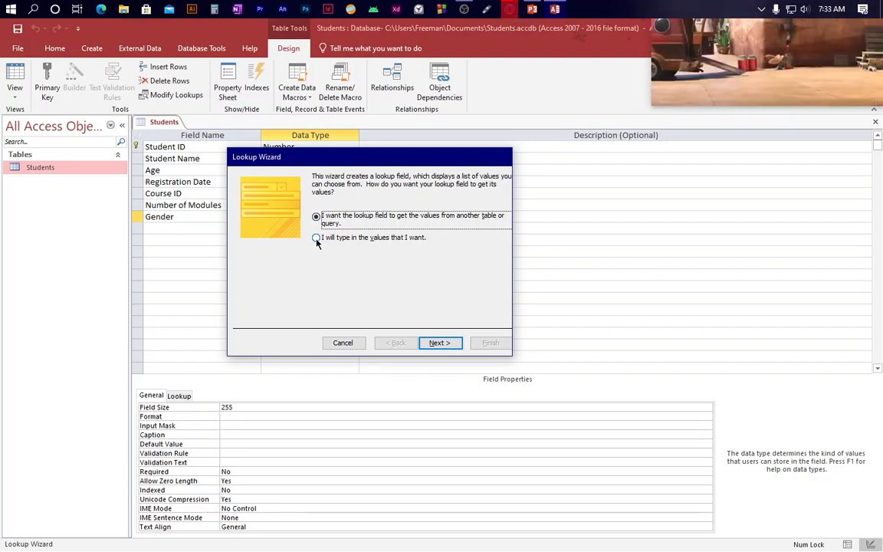
click(317, 239)
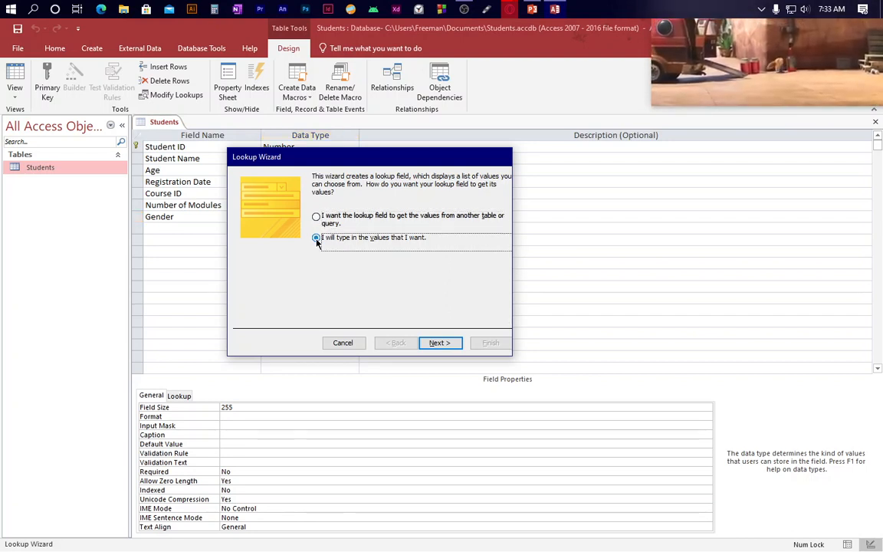
click(442, 342)
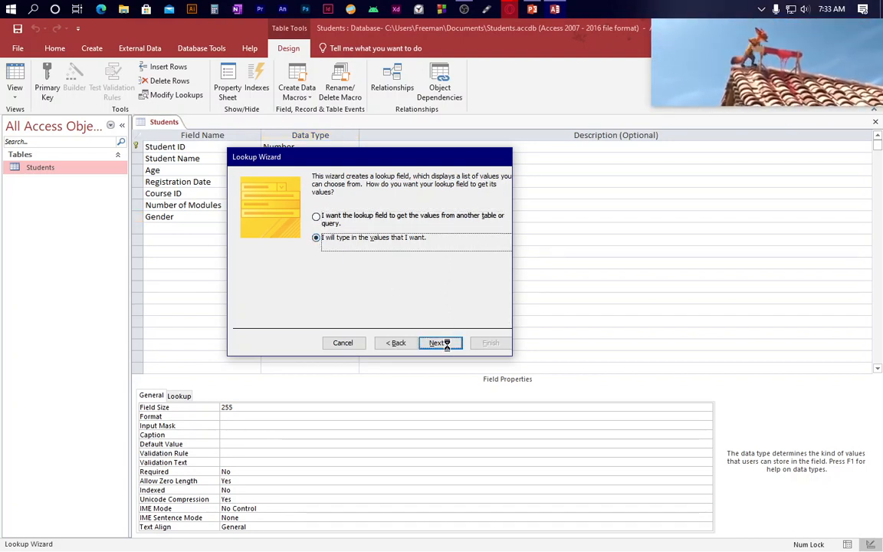
- Enter Male and Female as the Gender lookup values, limit entries to the list and finish the wizard
click(284, 249)
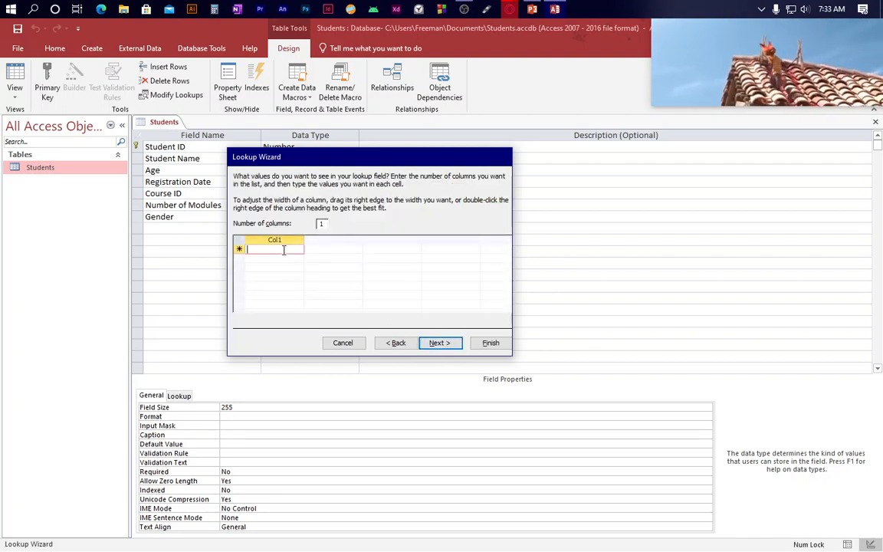
text(Male)
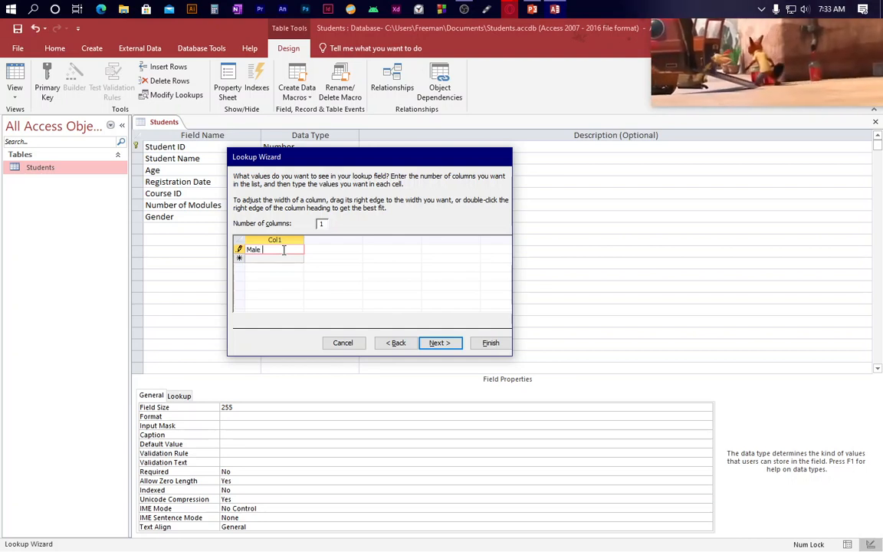
key(Return)
text(Female)
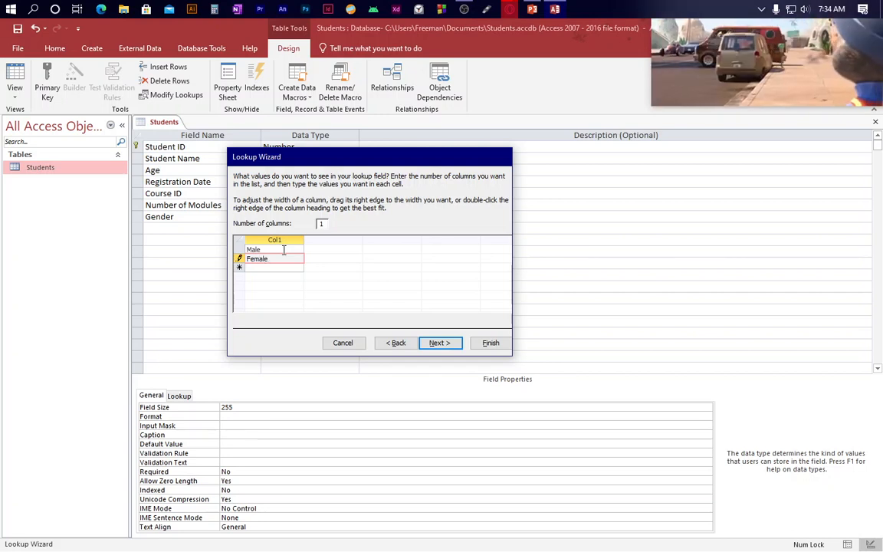
click(442, 343)
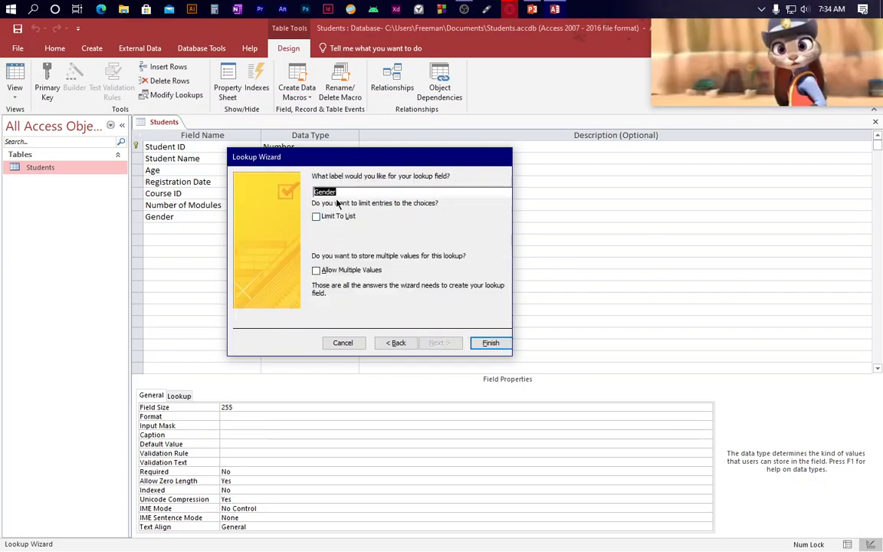
click(321, 218)
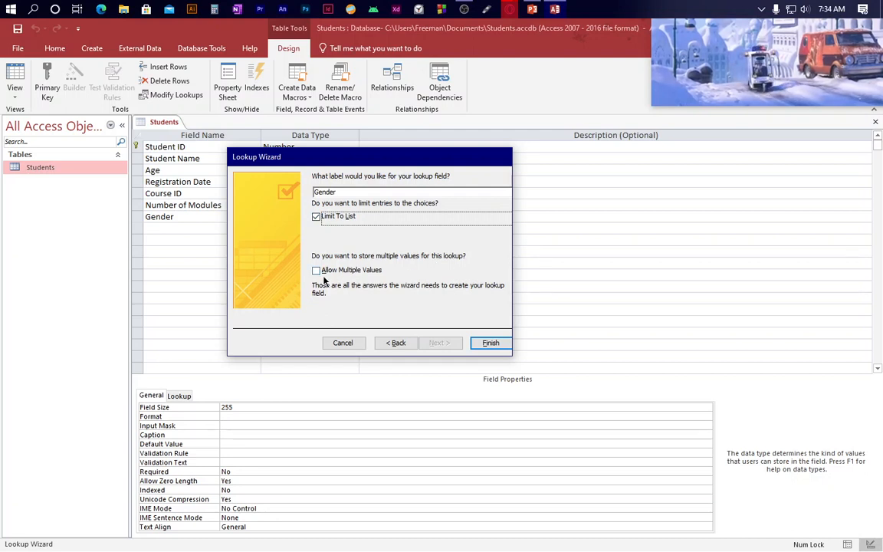
click(491, 343)
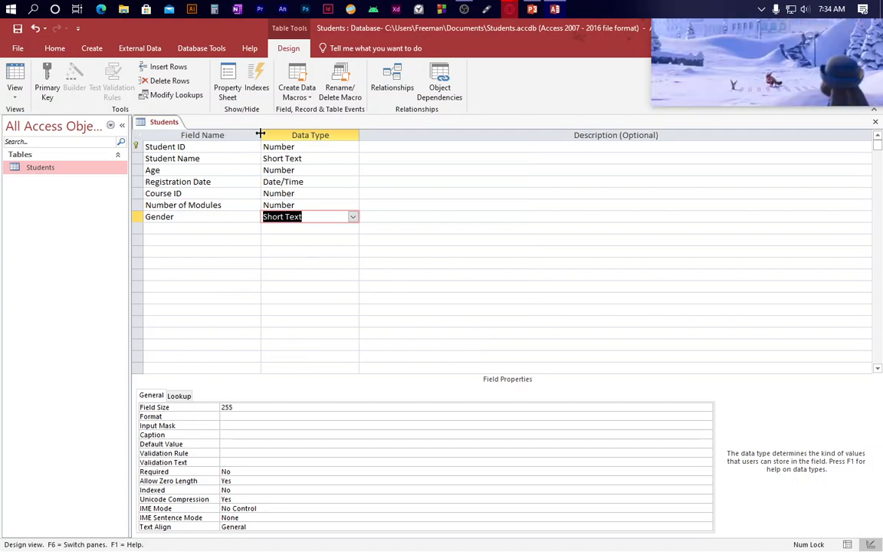
- Save the Students table design and display the table in Datasheet View
right_click(173, 122)
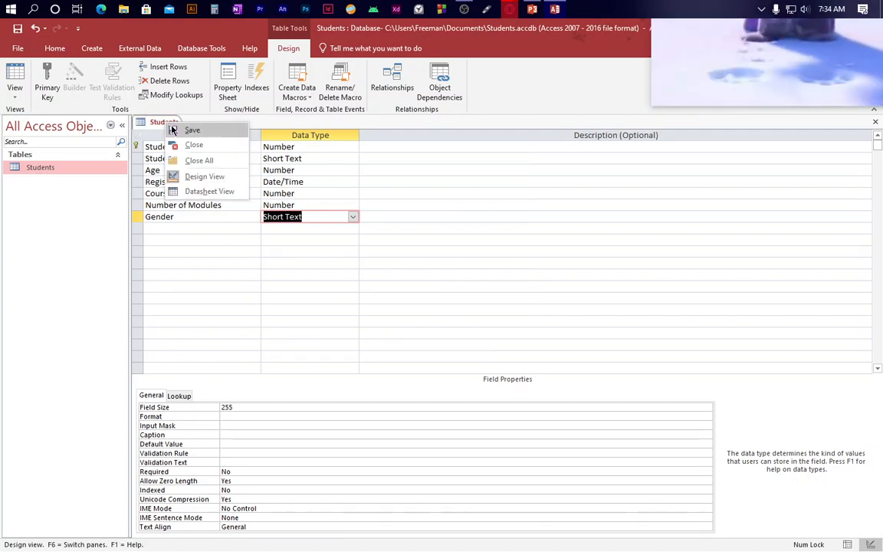
click(190, 128)
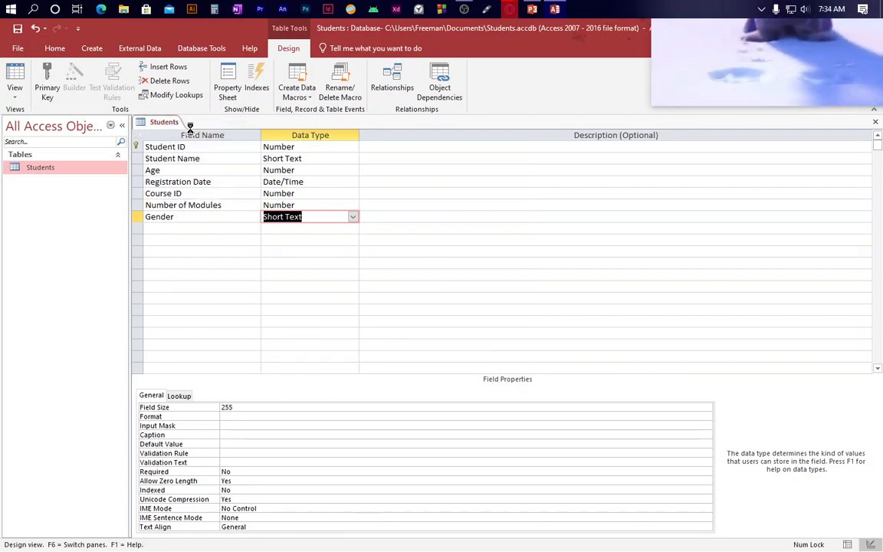
right_click(70, 167)
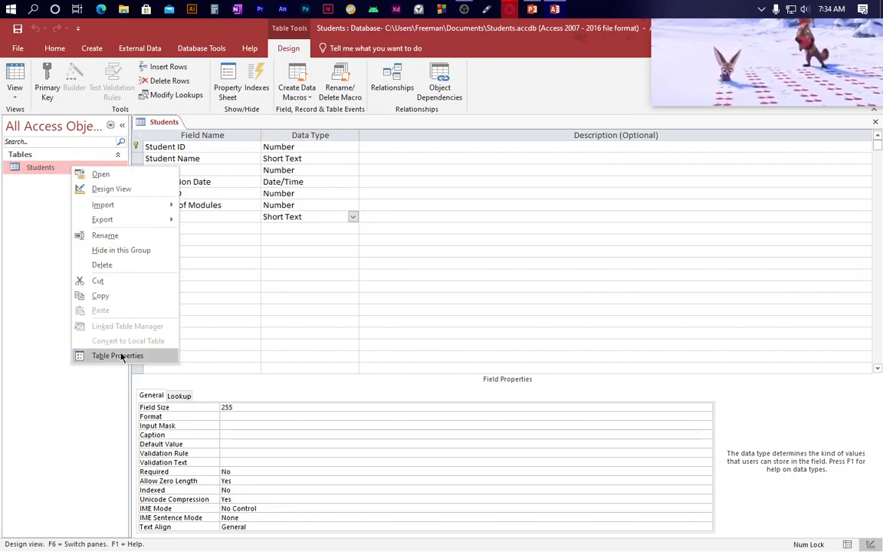
right_click(168, 122)
click(215, 191)
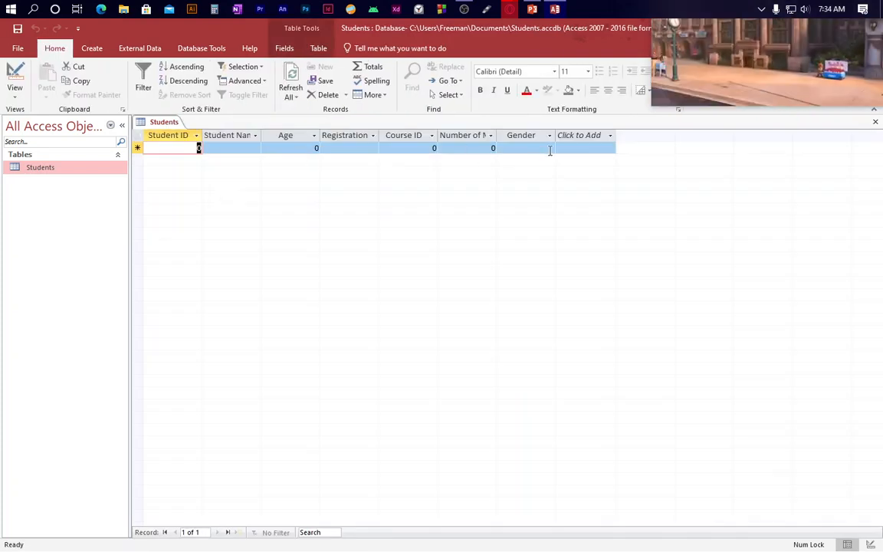
- Add a first record with Male chosen from the Gender lookup list
click(518, 149)
click(549, 149)
click(537, 159)
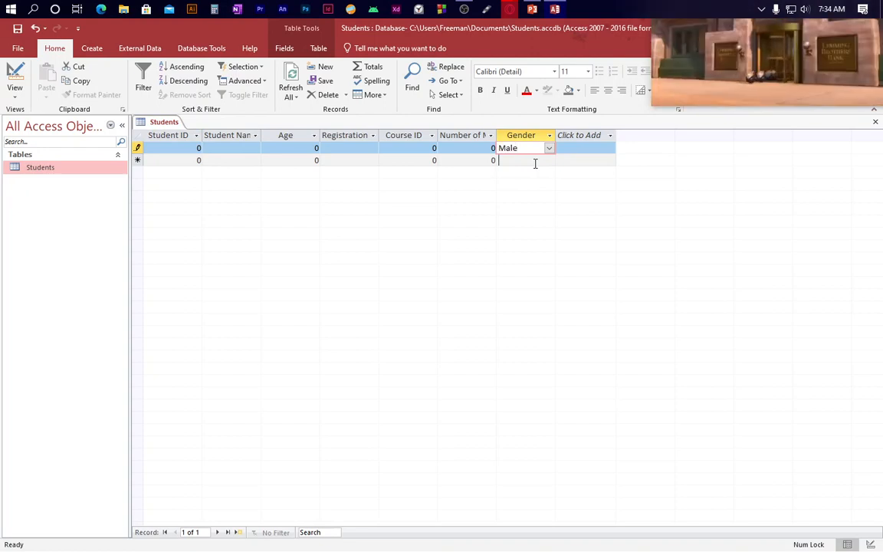
- Try to add a second record with Gender Female while keeping the default Student ID, and discard the unsaved record
click(535, 161)
click(549, 160)
click(538, 185)
click(536, 173)
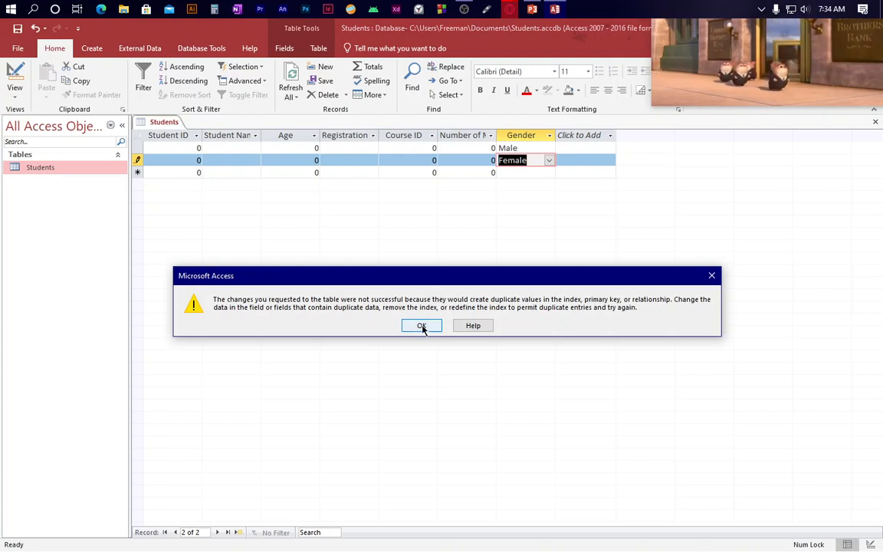
click(423, 326)
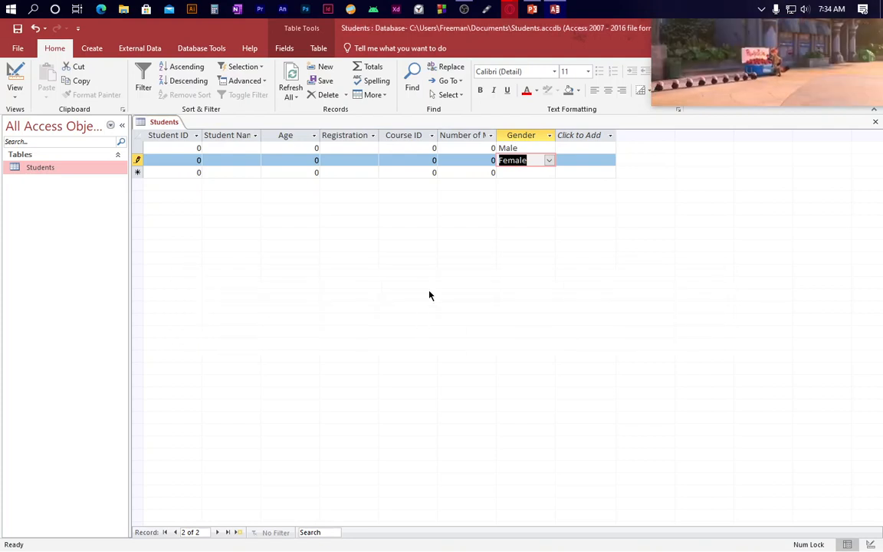
click(525, 176)
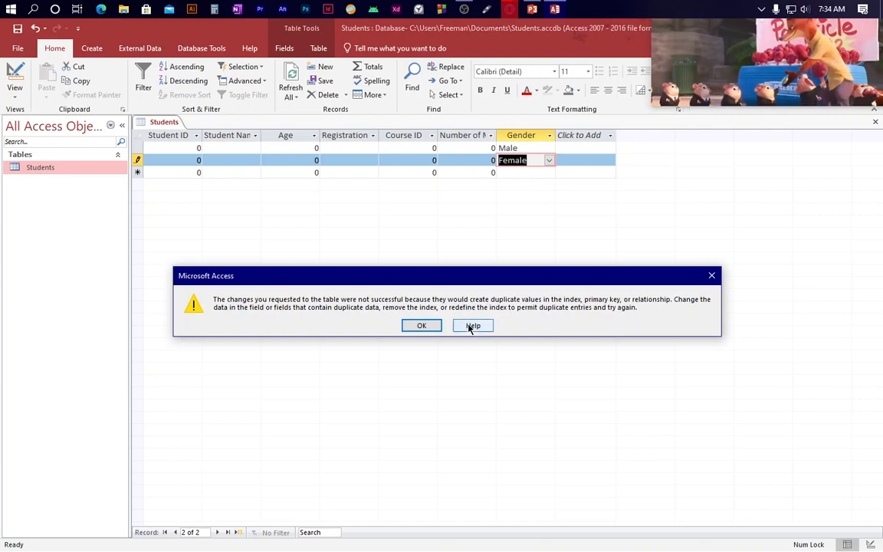
click(429, 329)
click(188, 148)
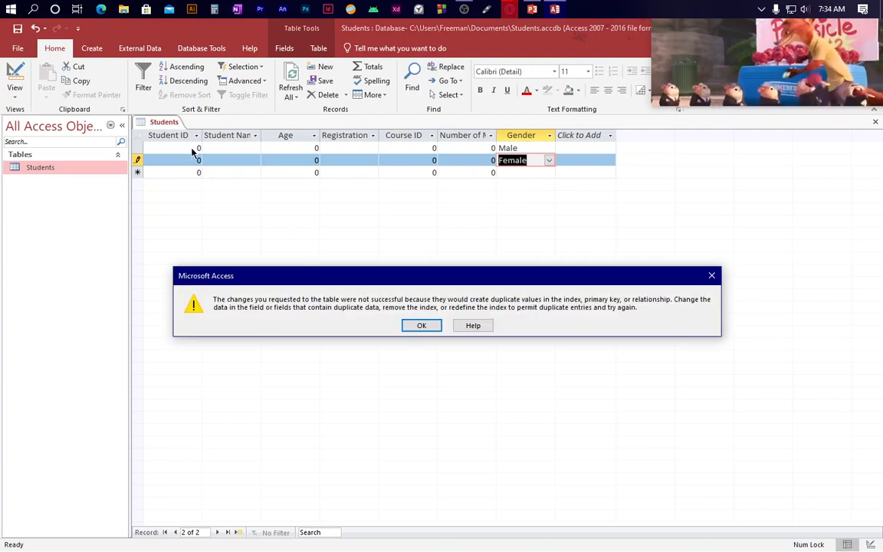
click(473, 326)
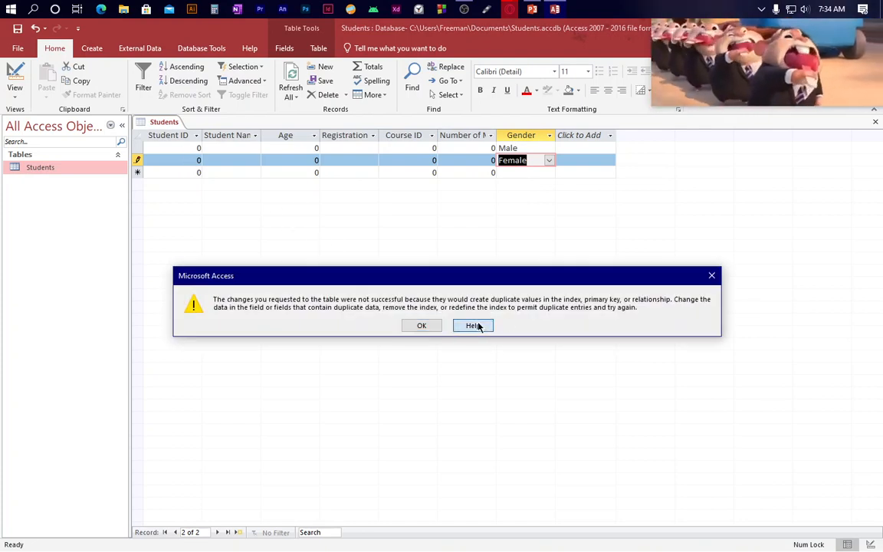
click(716, 279)
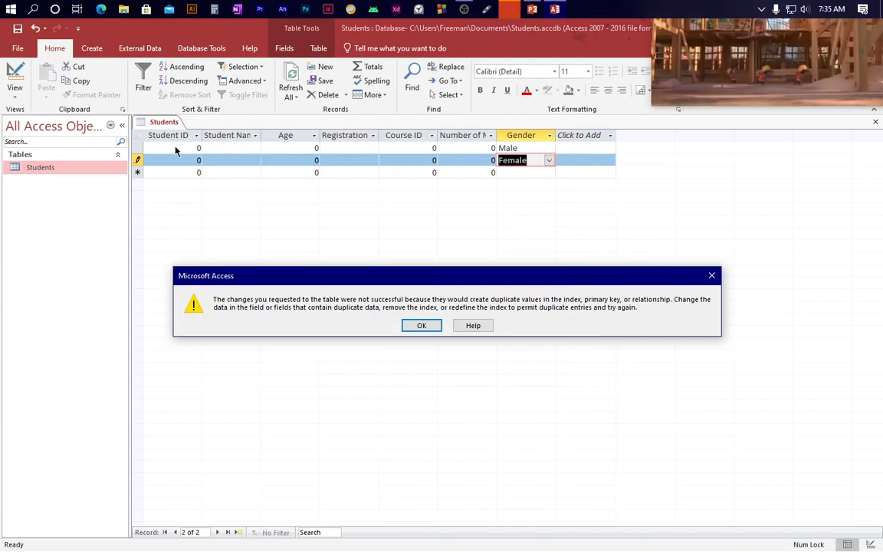
click(712, 275)
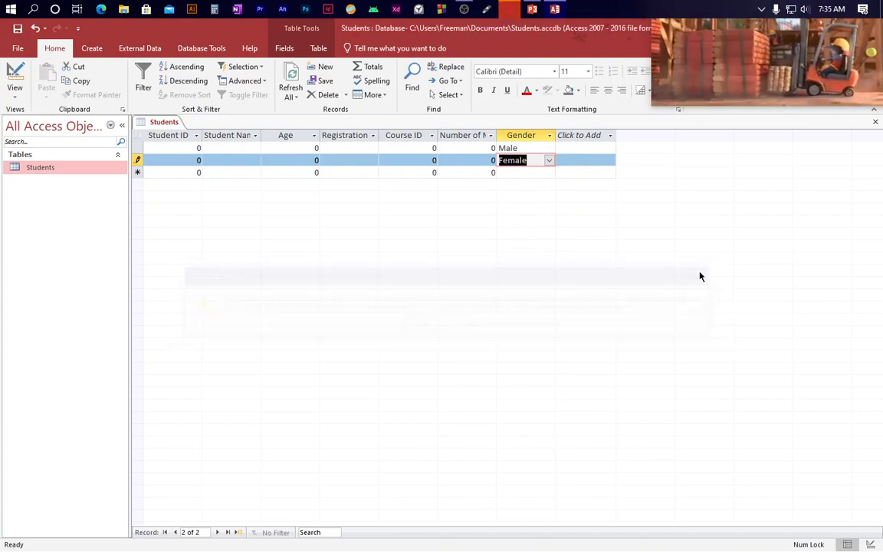
click(195, 148)
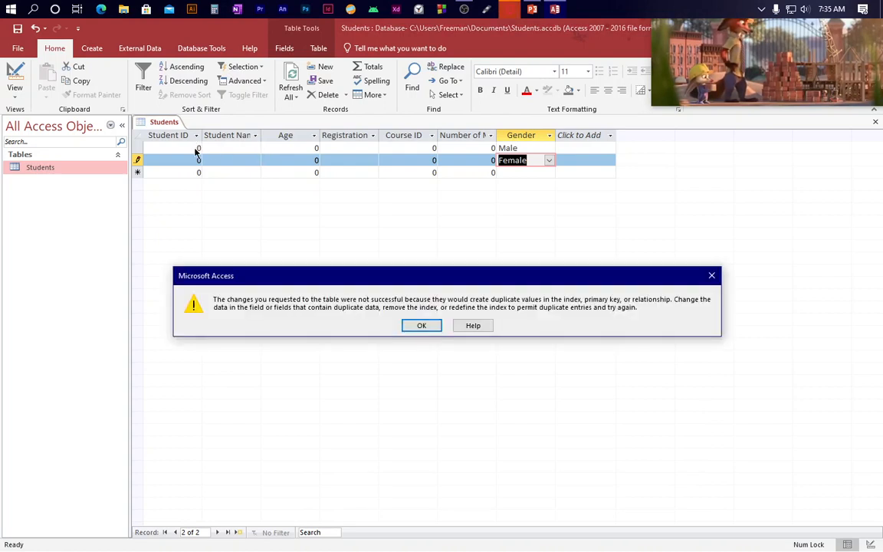
click(713, 277)
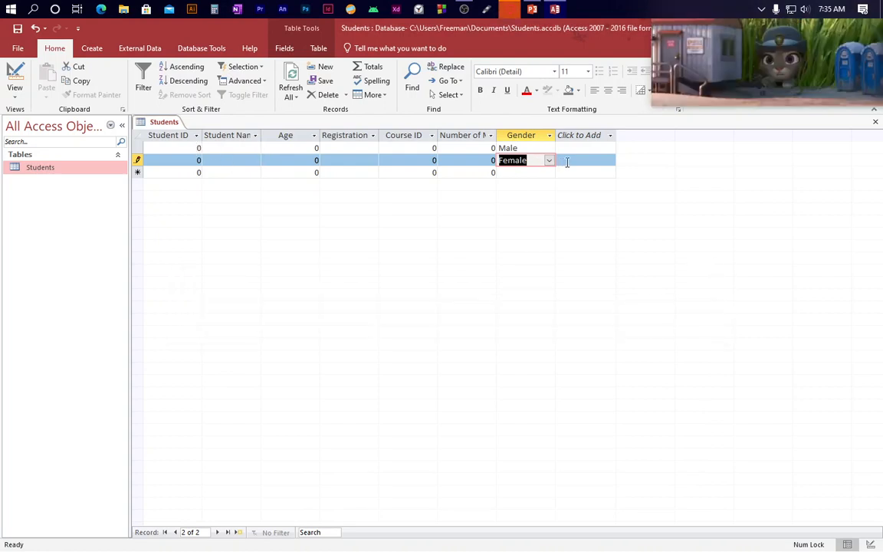
key(Escape)
key(Escape)
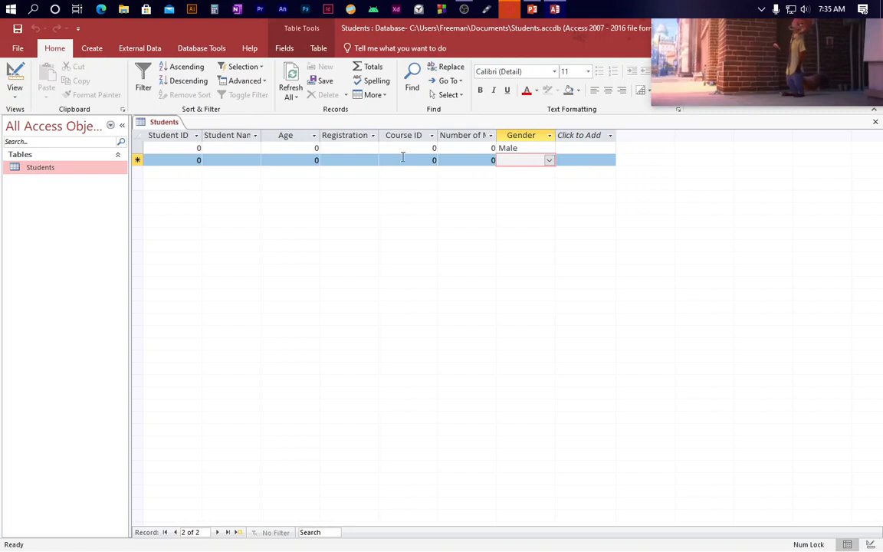
- Enter a unique four-digit Student ID for a new second record, the first record and a new third record
click(198, 159)
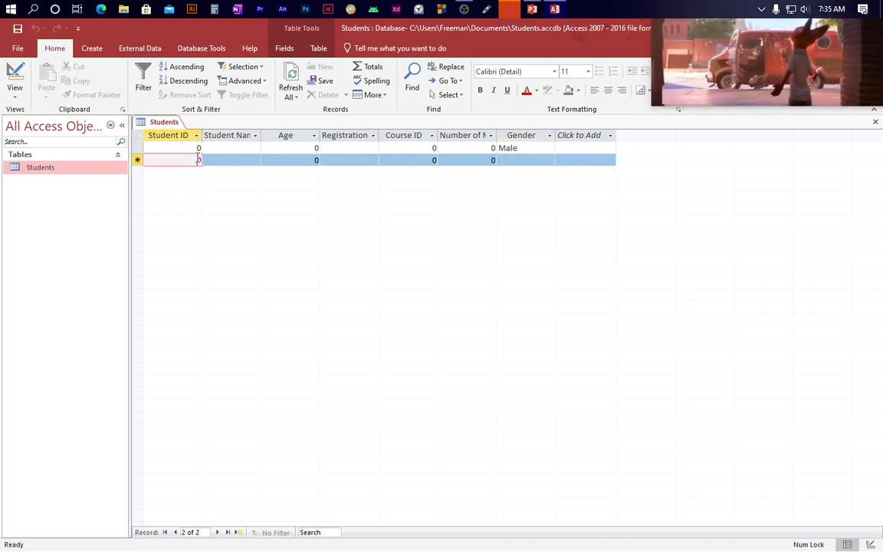
text(100)
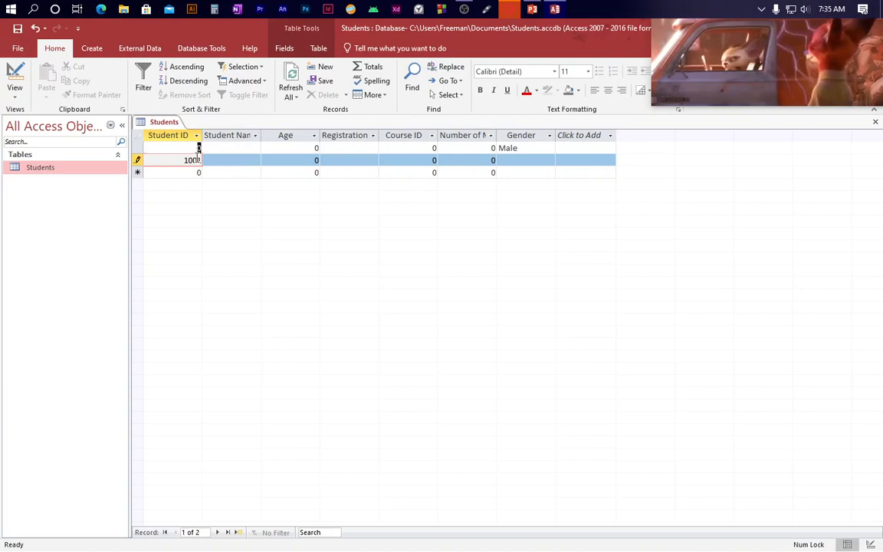
click(199, 148)
text(100)
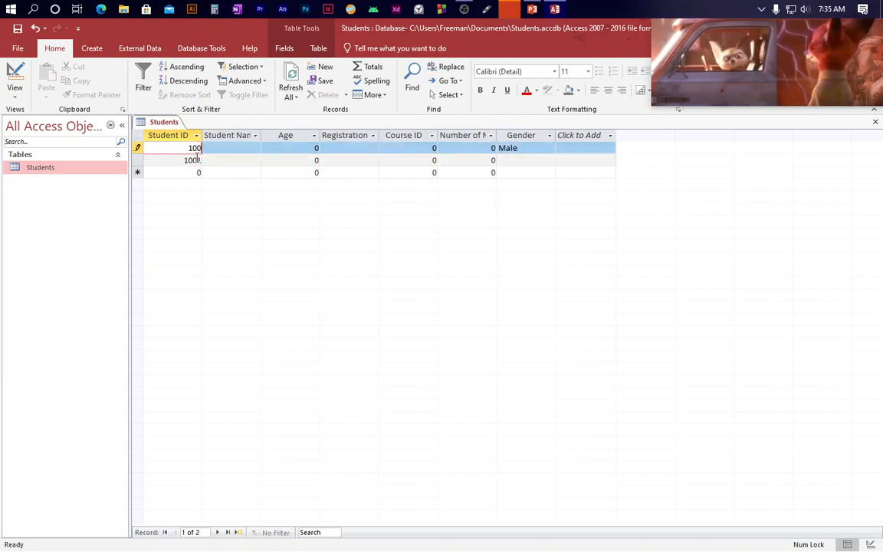
text(1)
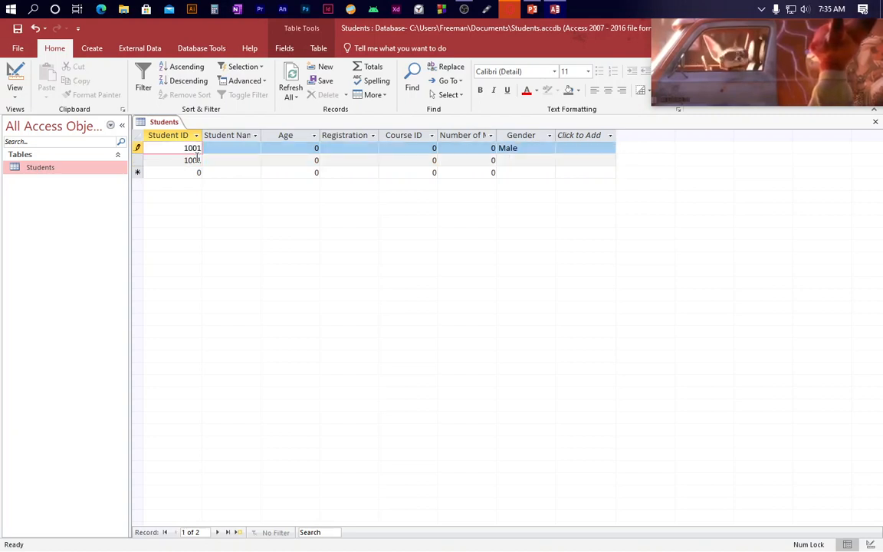
key(BackSpace)
text(2)
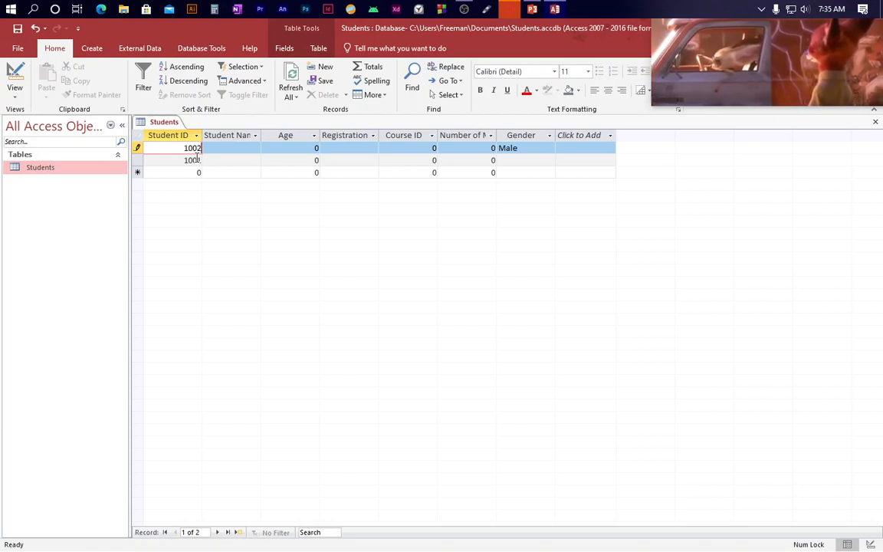
key(Down)
key(Down)
text(1003)
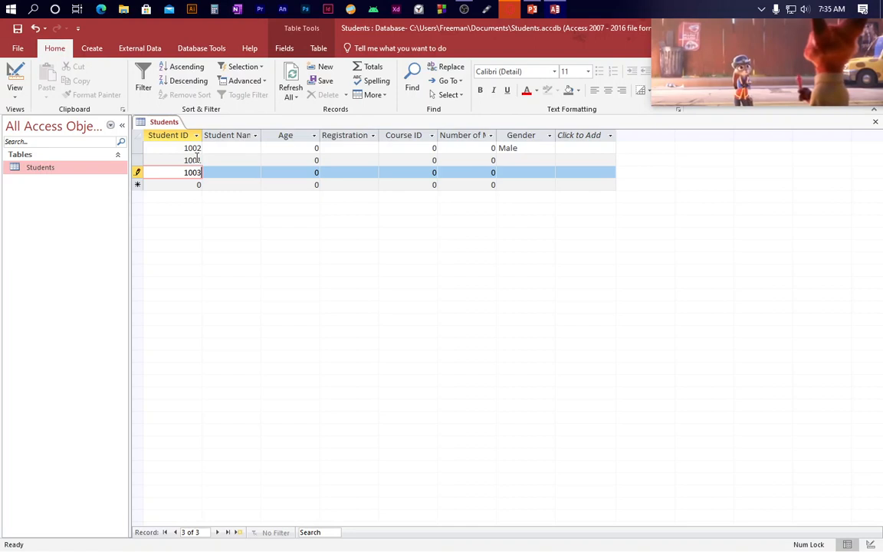
- Set the Gender to Female for the second record and Male for the third record from the lookup list
click(234, 148)
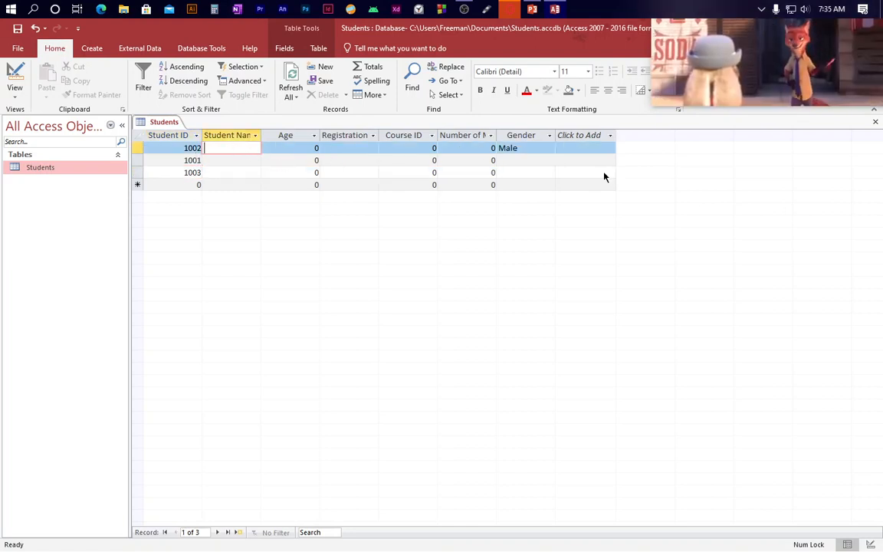
click(517, 160)
click(548, 161)
click(549, 160)
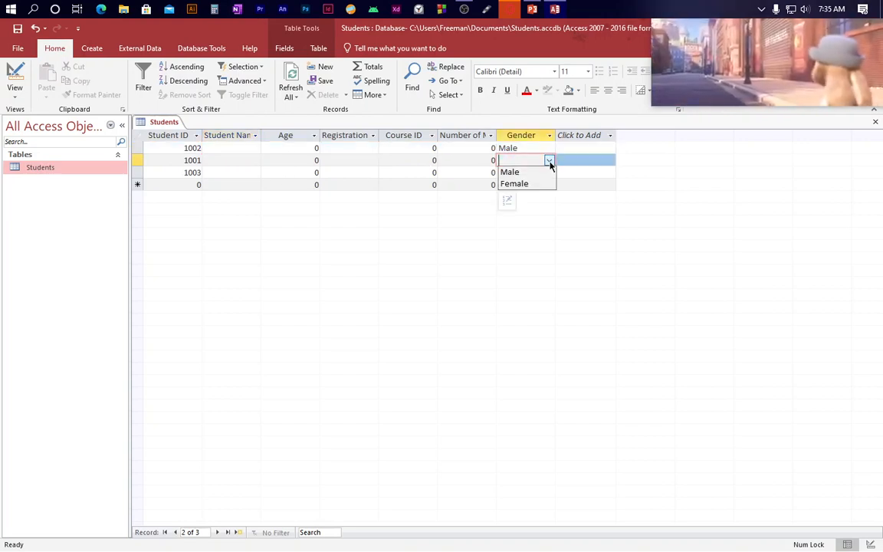
click(527, 183)
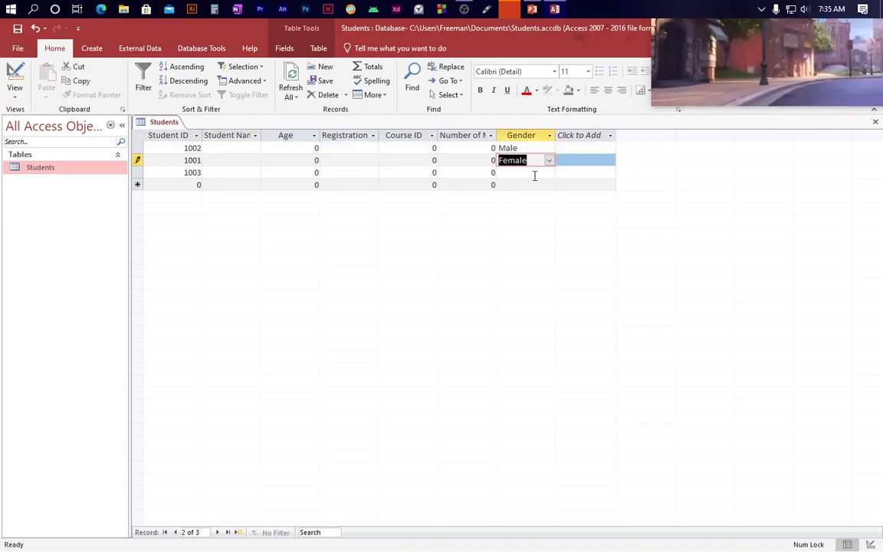
click(535, 172)
click(549, 173)
click(534, 188)
click(534, 189)
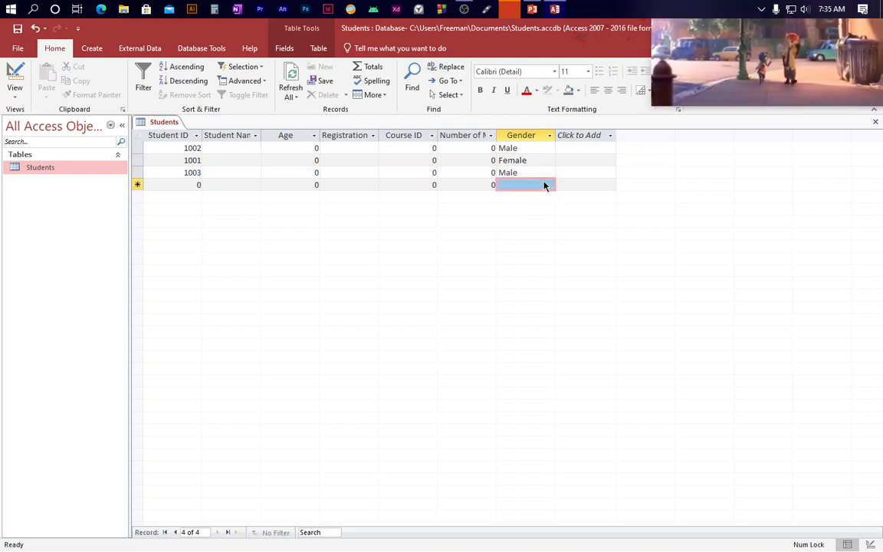
- Add a fourth record with Gender Female, leaving its other fields at their defaults
click(540, 182)
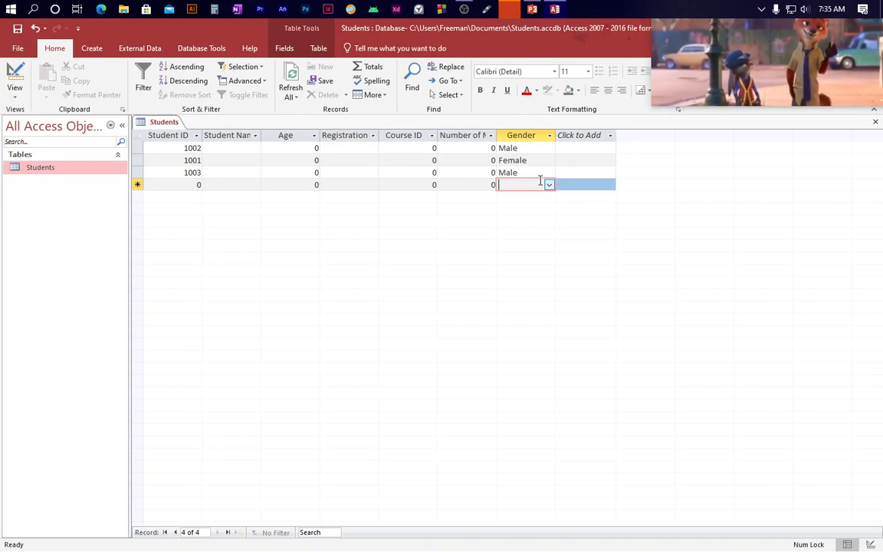
click(547, 184)
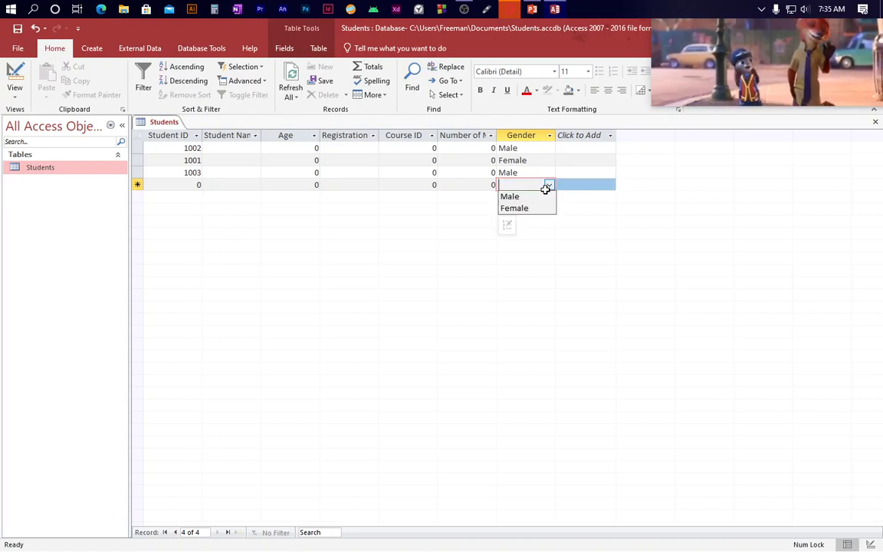
click(533, 207)
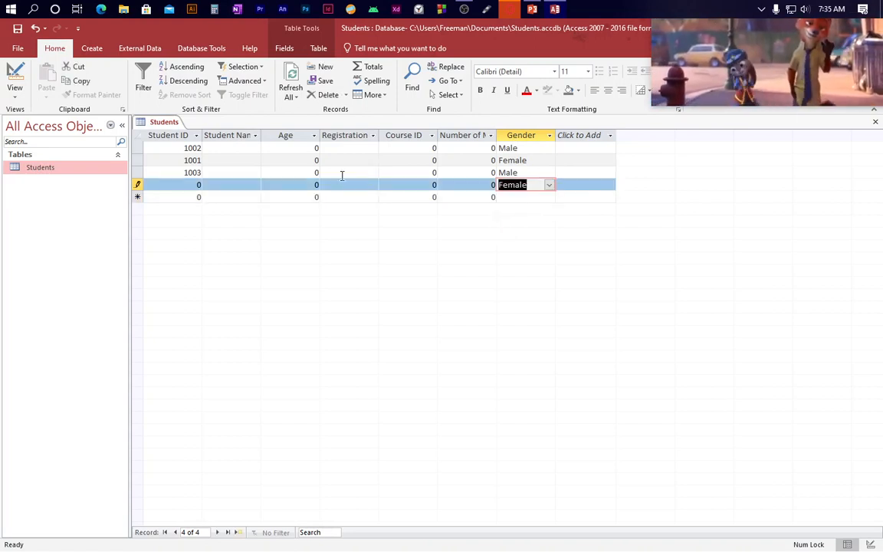
click(249, 148)
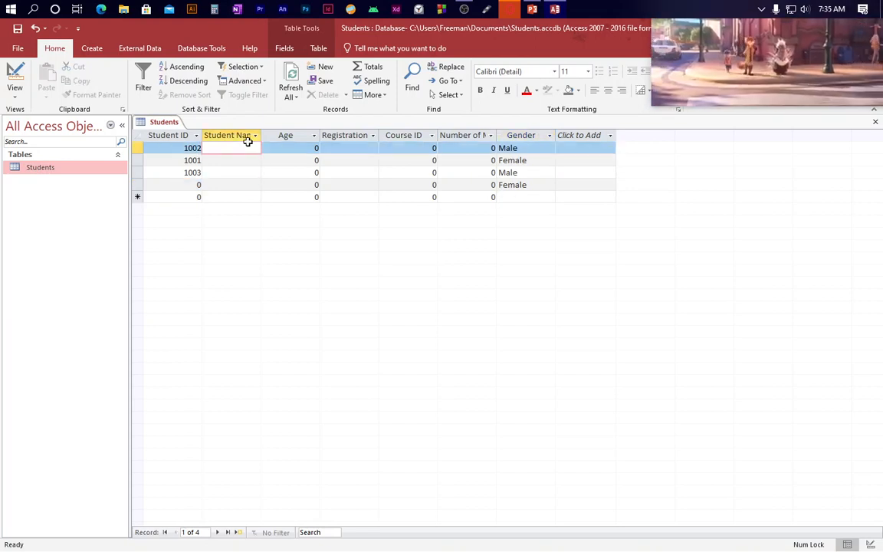
- Review the Gender lookup choices in the third and fourth records and the Gender entries of the existing rows
click(533, 172)
click(549, 173)
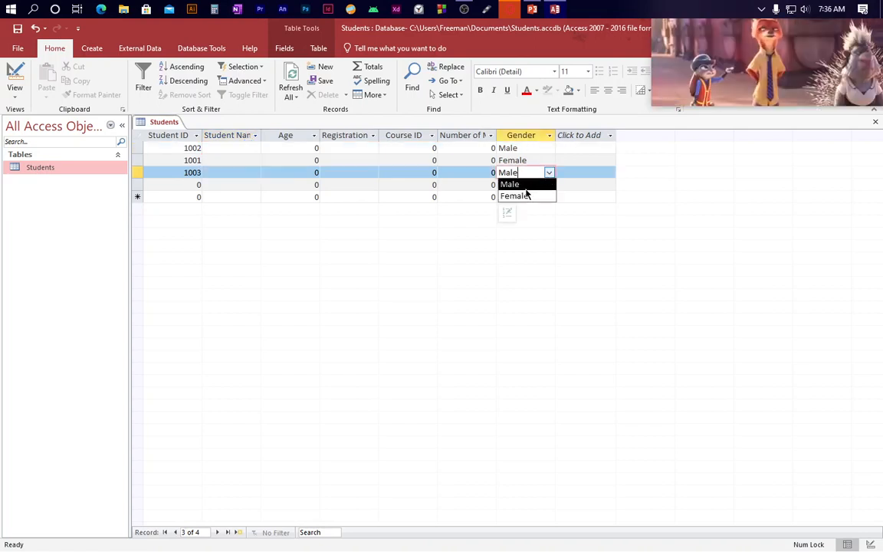
click(526, 185)
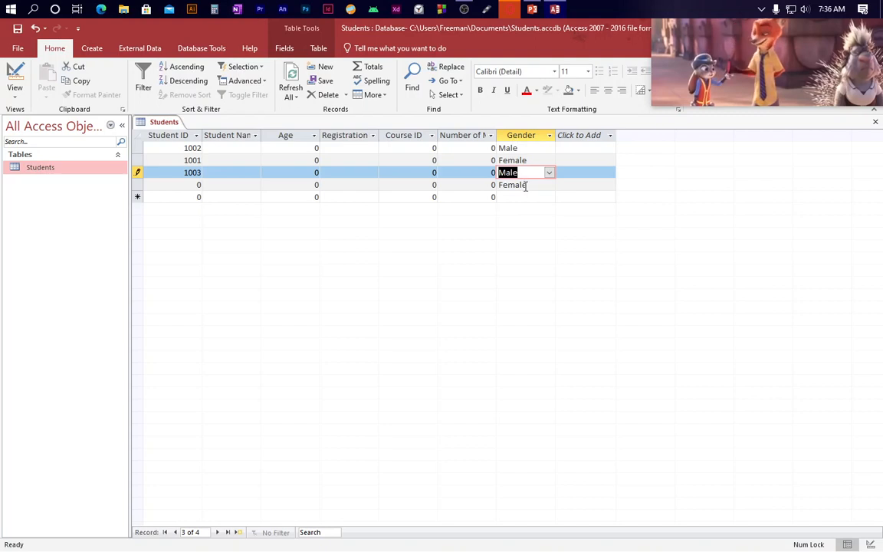
click(524, 186)
click(549, 186)
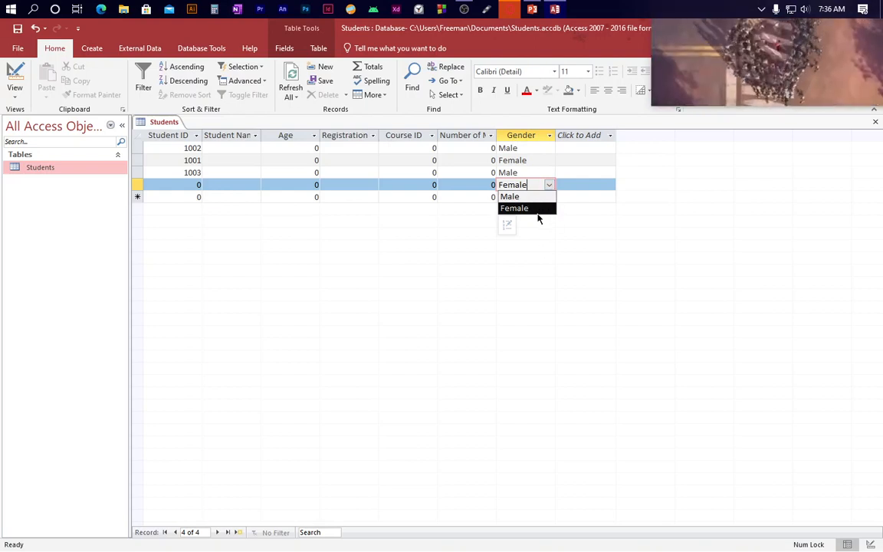
click(536, 172)
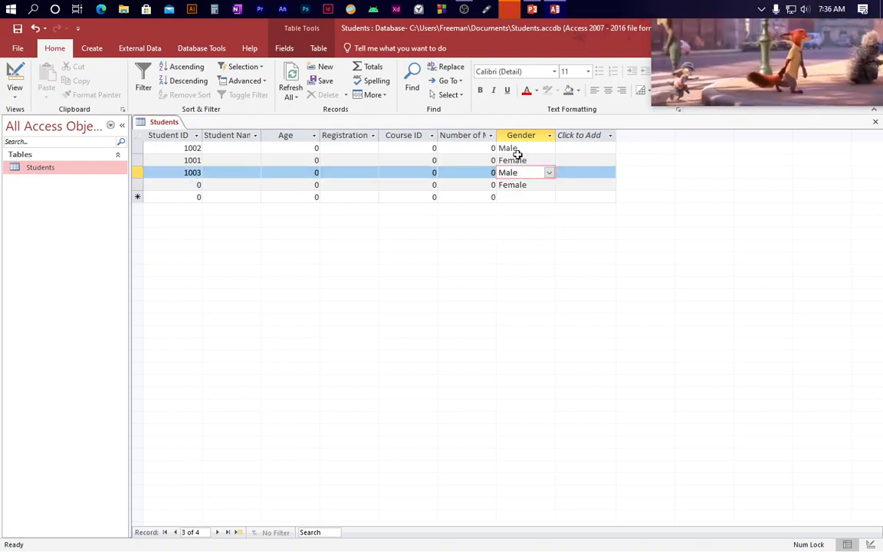
click(518, 160)
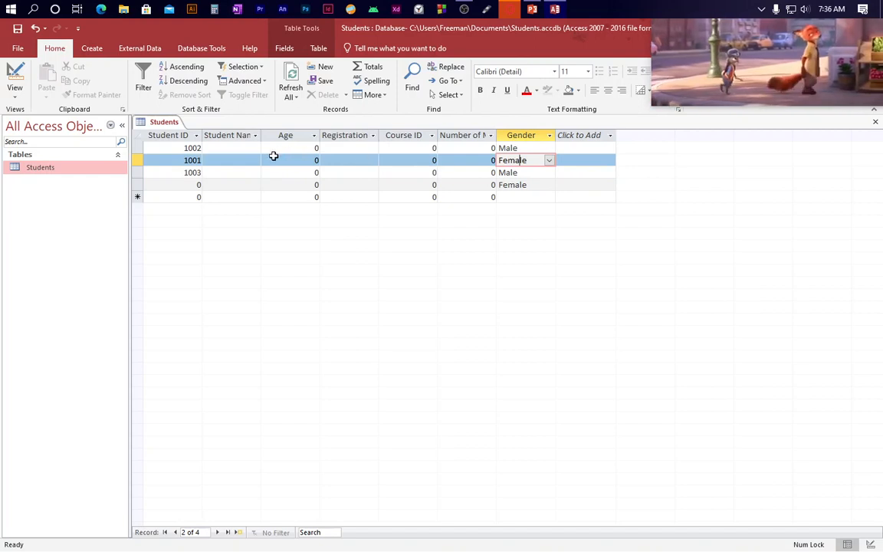
click(222, 146)
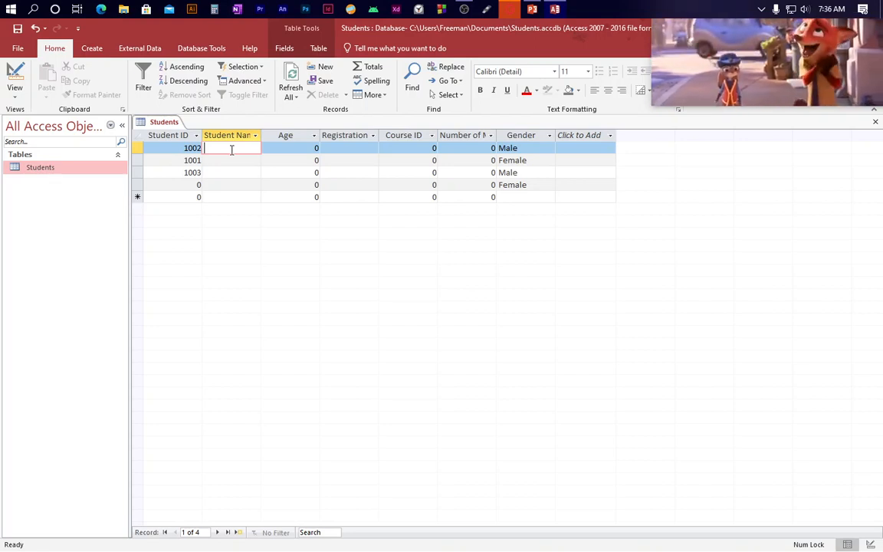
- Enter the student's name and an age of 12 in the first record
text(Gcinil)
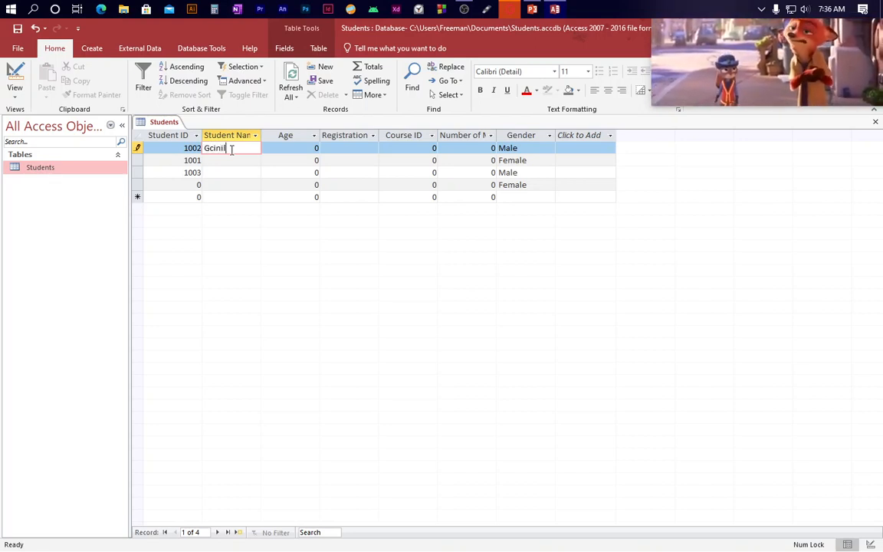
text(e)
key(Tab)
text(1)
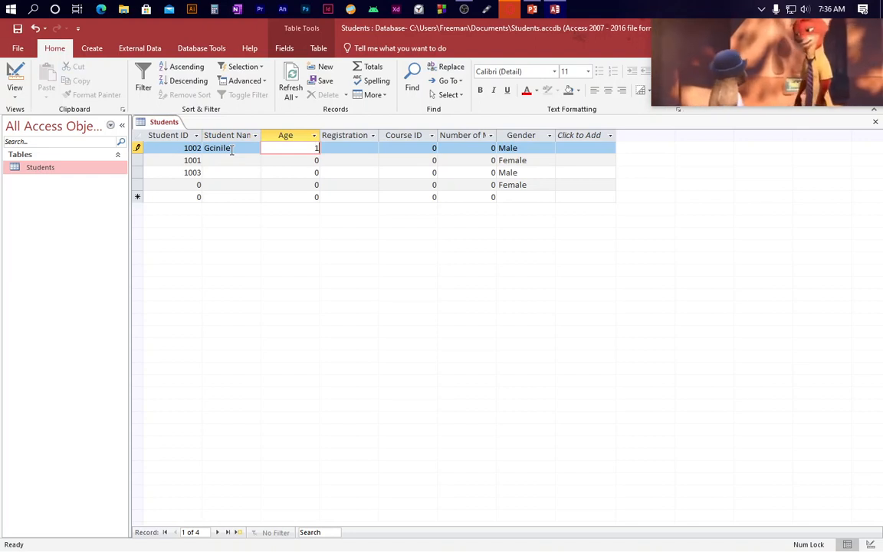
key(Tab)
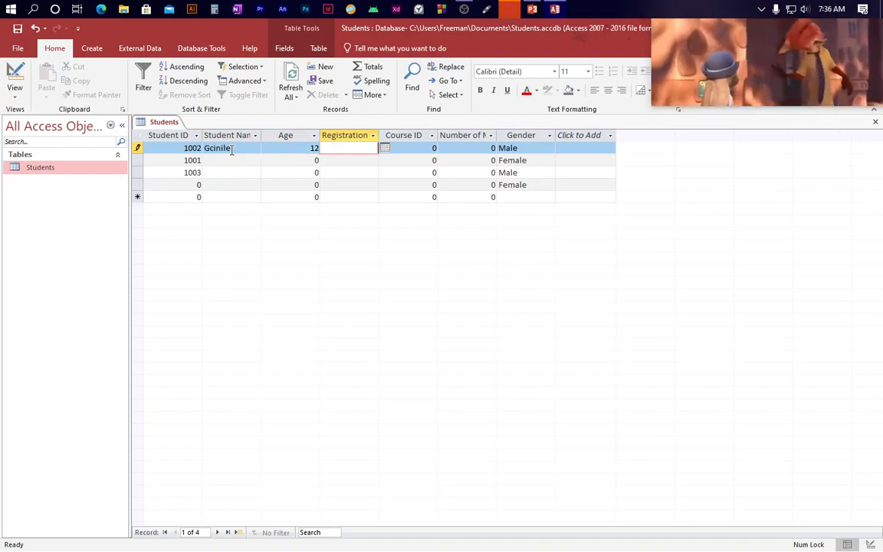
- Set the first record's registration date to 4/5/2021 using the date picker
click(384, 148)
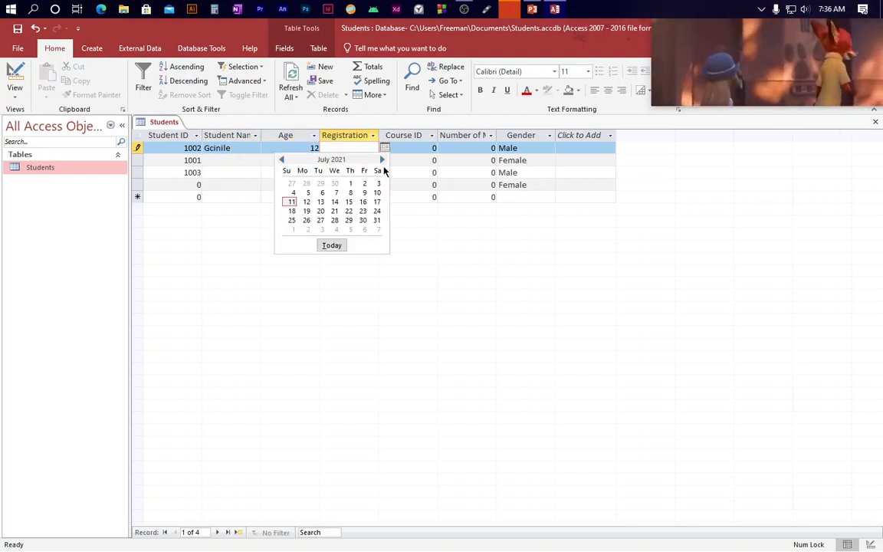
click(282, 161)
click(283, 161)
click(282, 161)
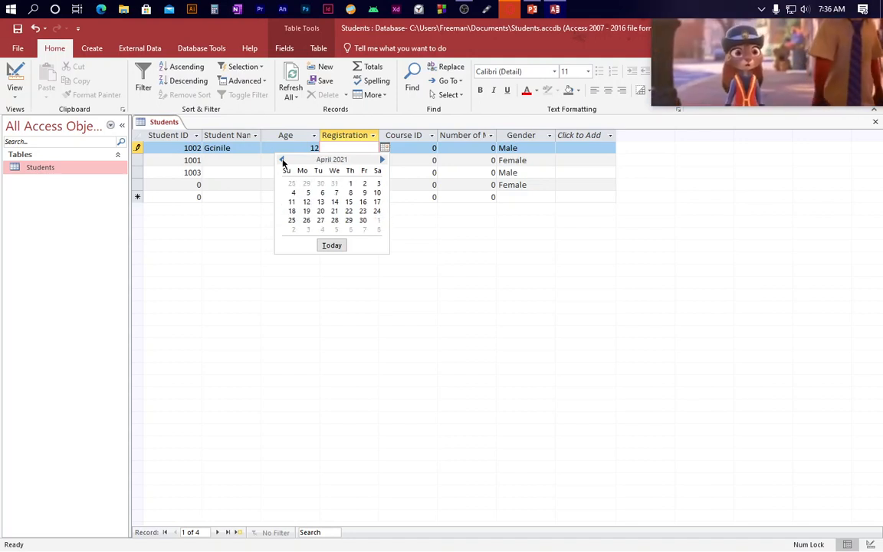
click(308, 201)
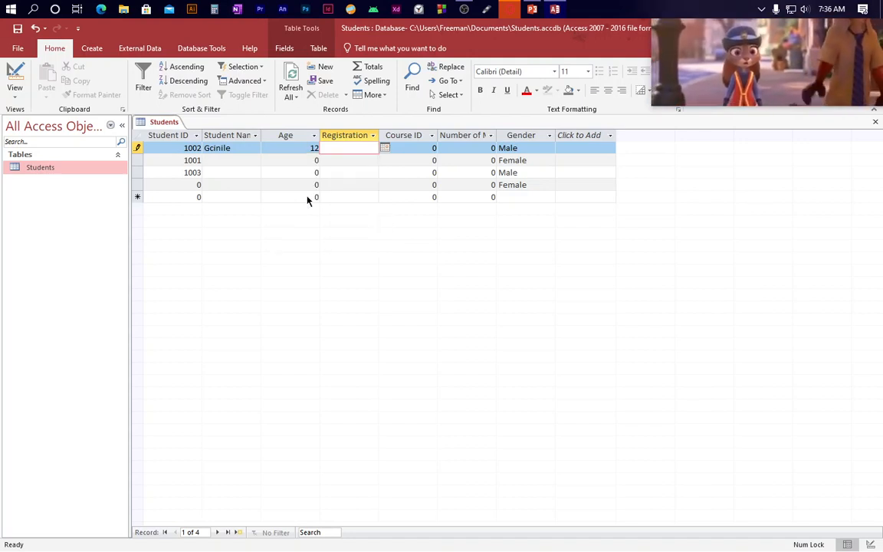
- Set the second record's registration date to 3/9/2021 using the date picker
click(371, 160)
click(385, 162)
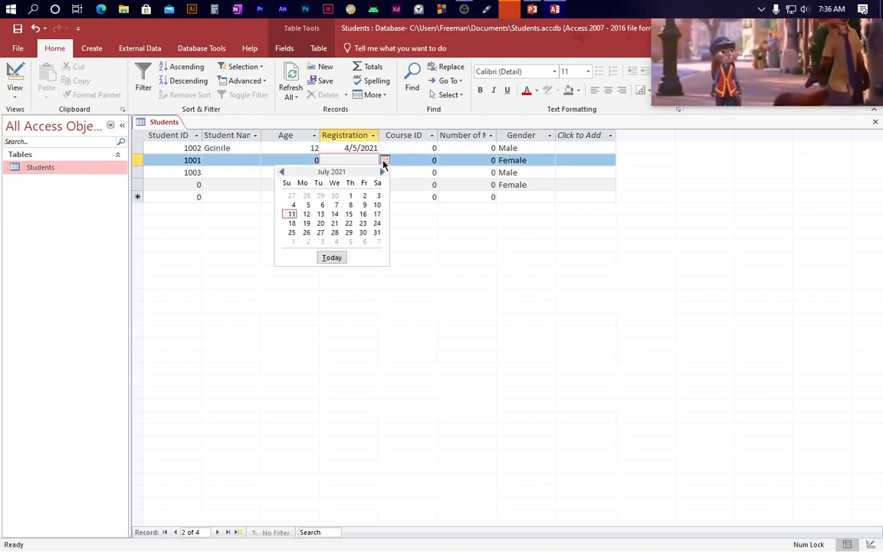
click(282, 171)
click(281, 172)
click(281, 171)
click(281, 172)
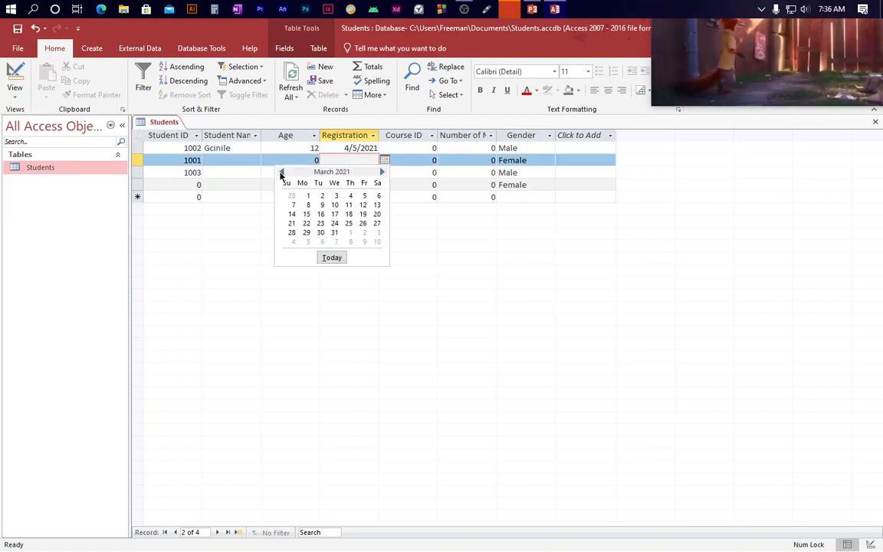
click(322, 205)
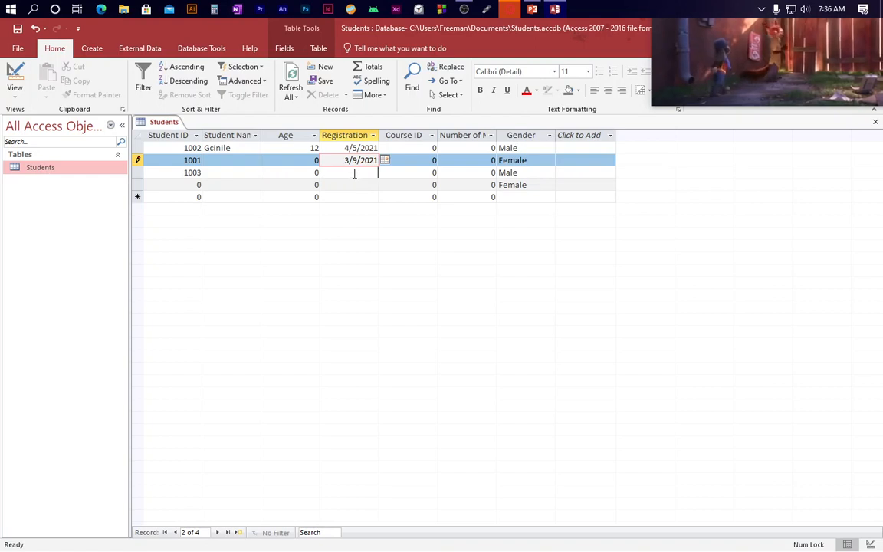
- Set the third record's registration date to 3/22/2021 using the date picker
click(354, 174)
click(385, 172)
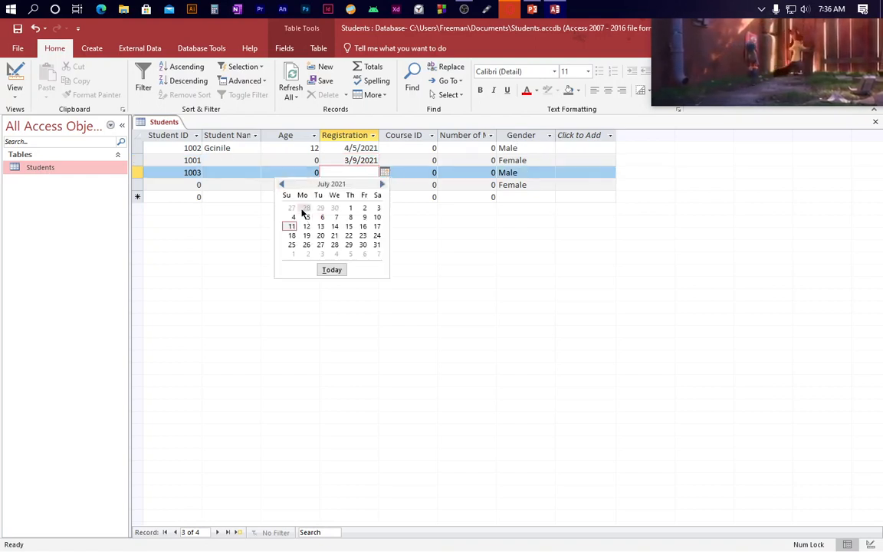
click(282, 184)
click(282, 184)
click(281, 184)
click(281, 184)
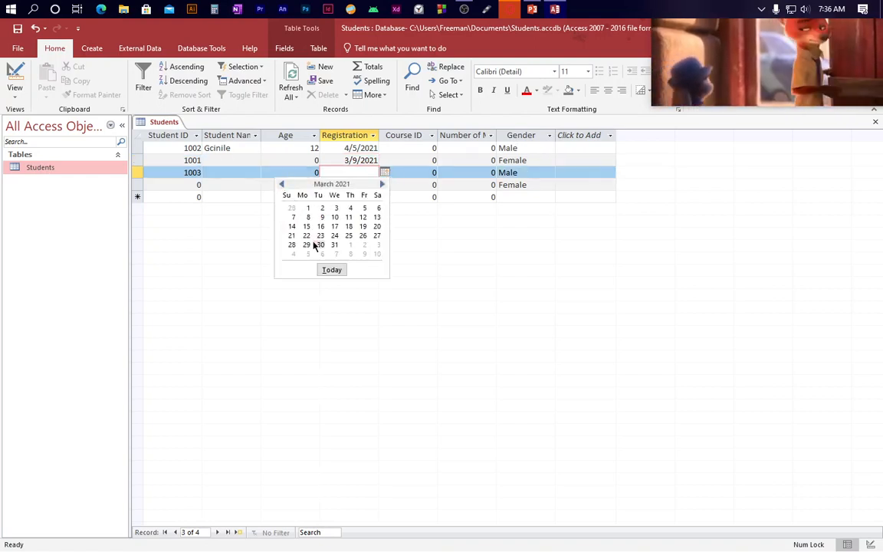
click(305, 235)
- Set the fourth record's registration date to 2/8/2021 using the date picker
click(378, 184)
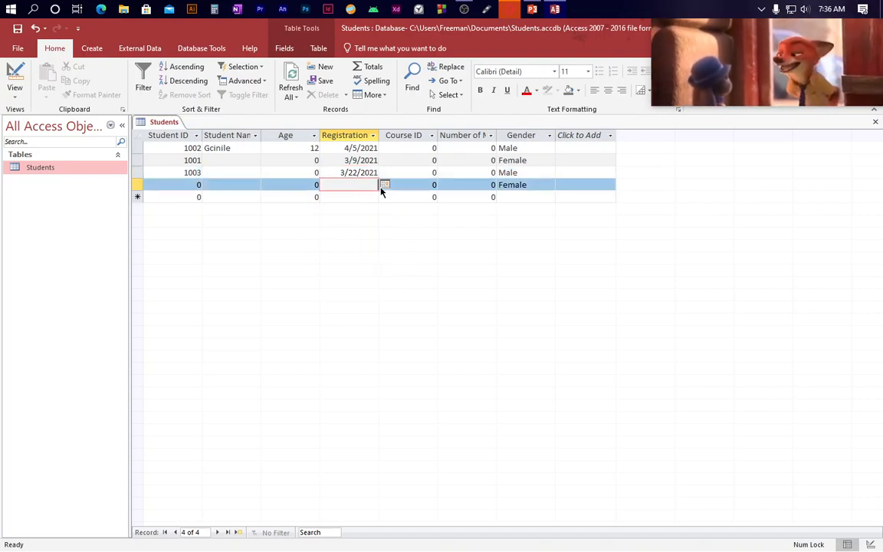
click(381, 186)
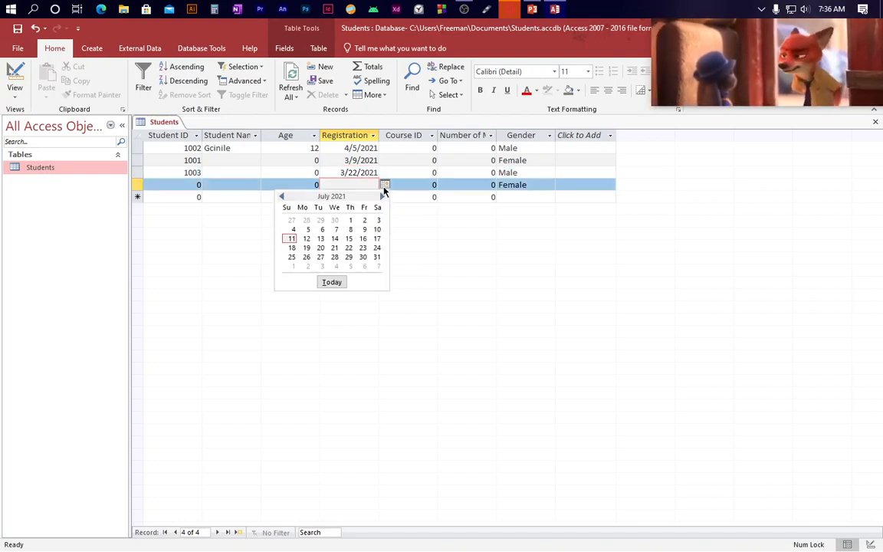
click(282, 197)
click(282, 197)
click(283, 197)
click(282, 197)
click(282, 197)
click(306, 229)
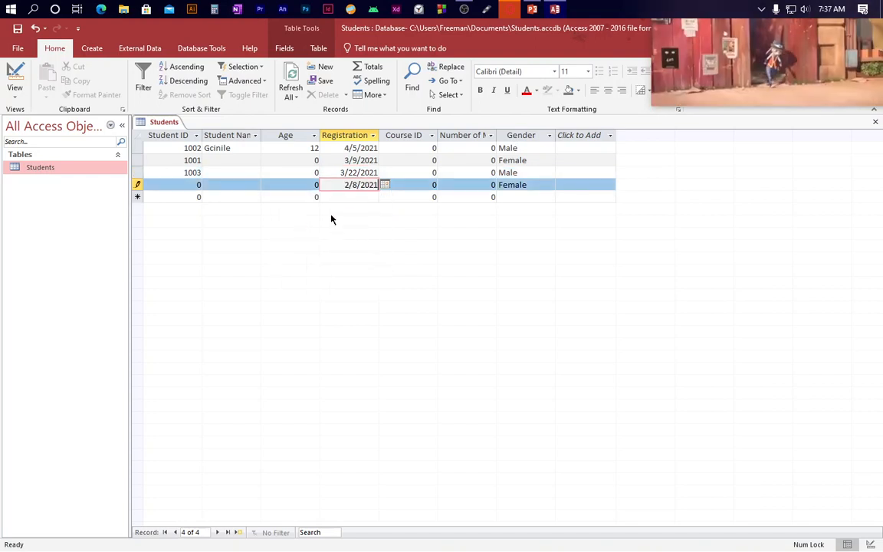
click(359, 198)
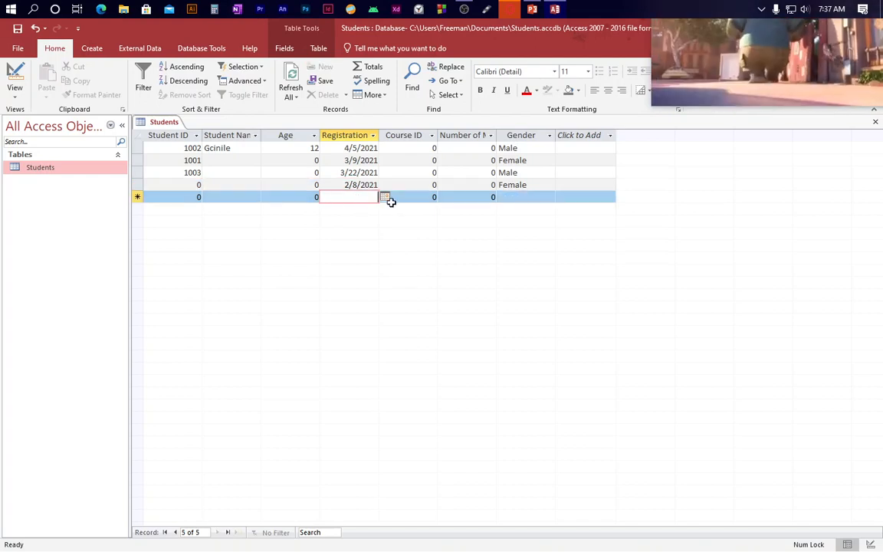
click(386, 198)
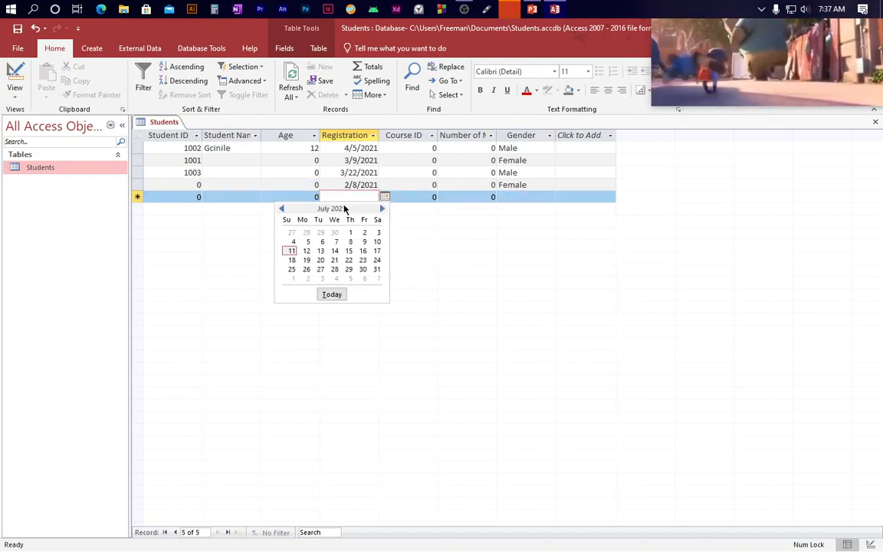
click(282, 209)
click(282, 209)
click(282, 210)
click(282, 209)
click(291, 241)
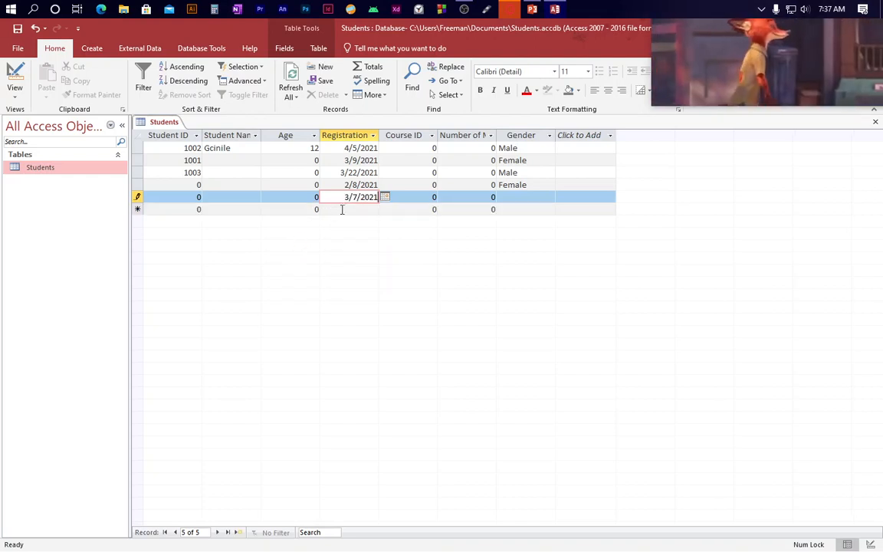
click(409, 150)
click(422, 326)
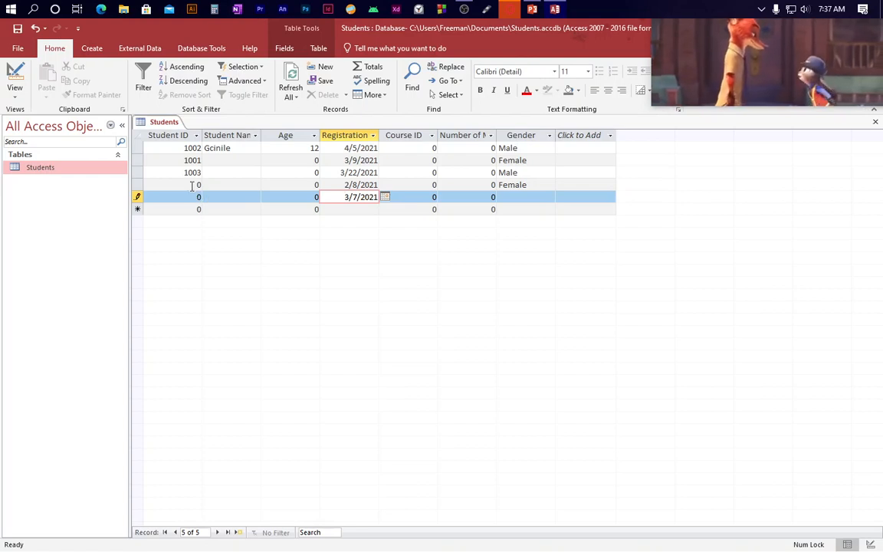
key(Escape)
key(Escape)
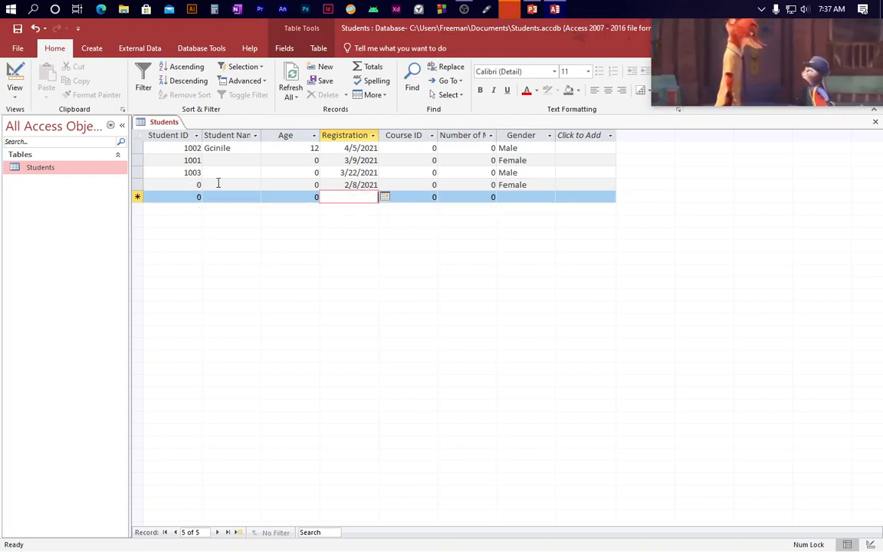
- Replace the fourth record's default Student ID with a unique four-digit ID
click(199, 185)
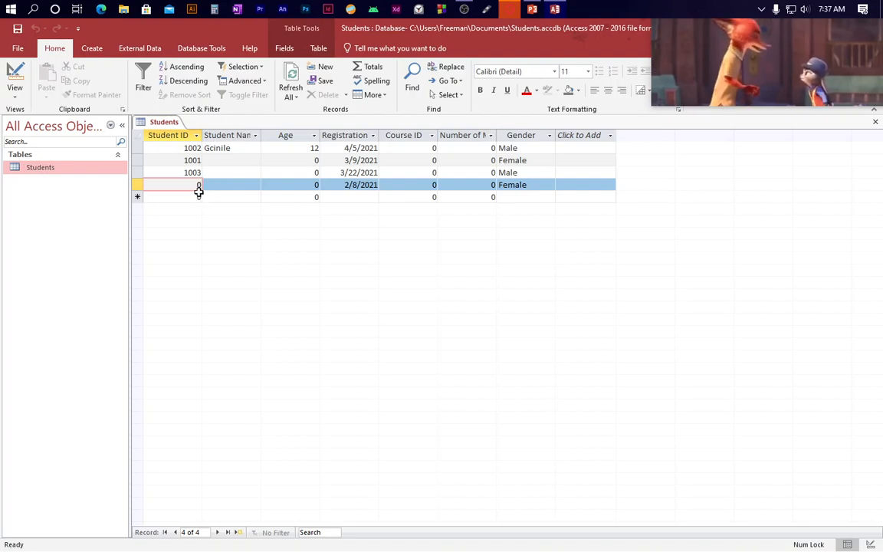
text(100)
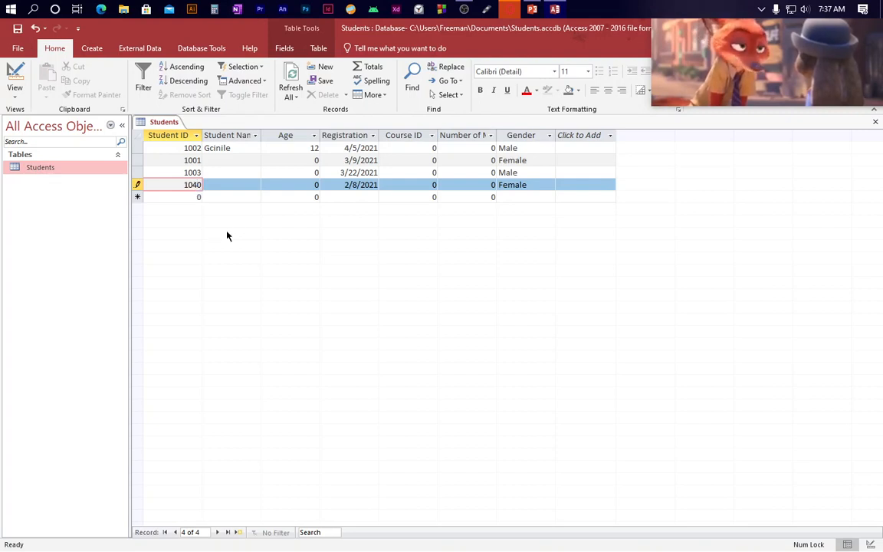
click(271, 161)
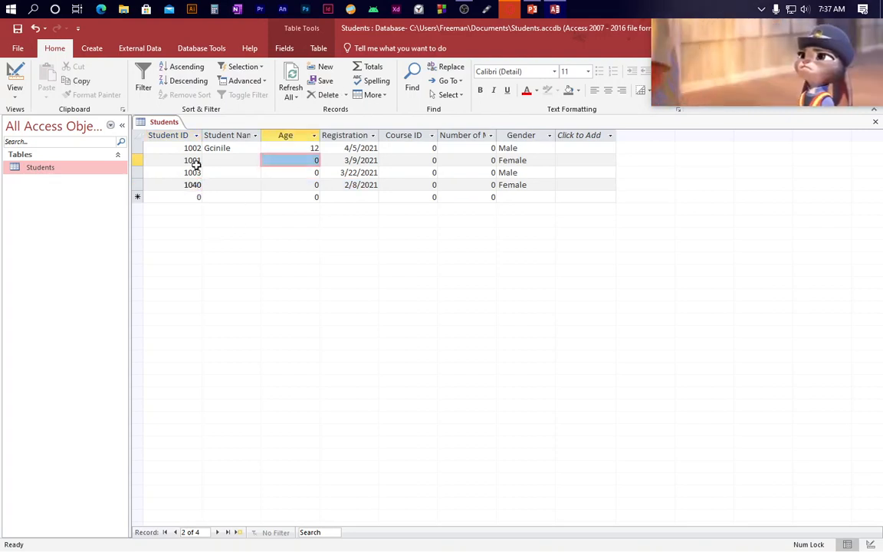
- Enter the student's name and an age of 18 in the second record
click(223, 159)
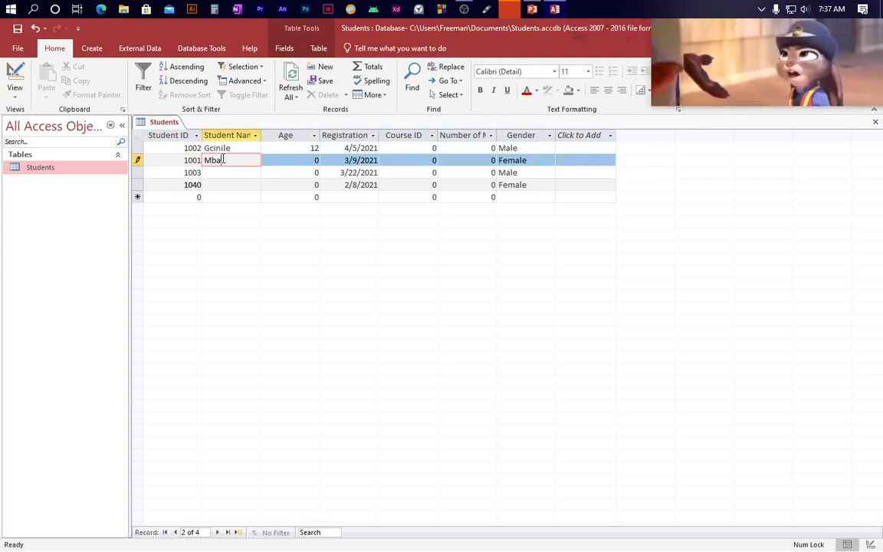
key(Tab)
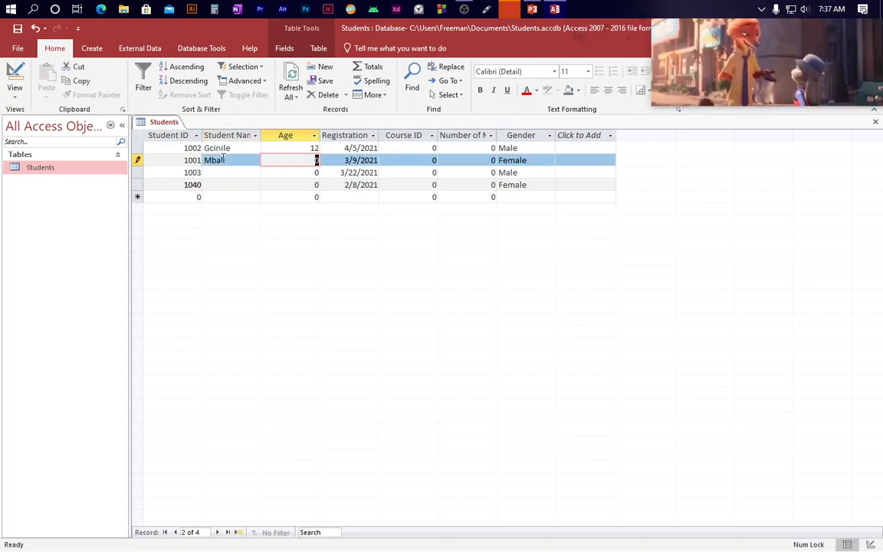
text(18)
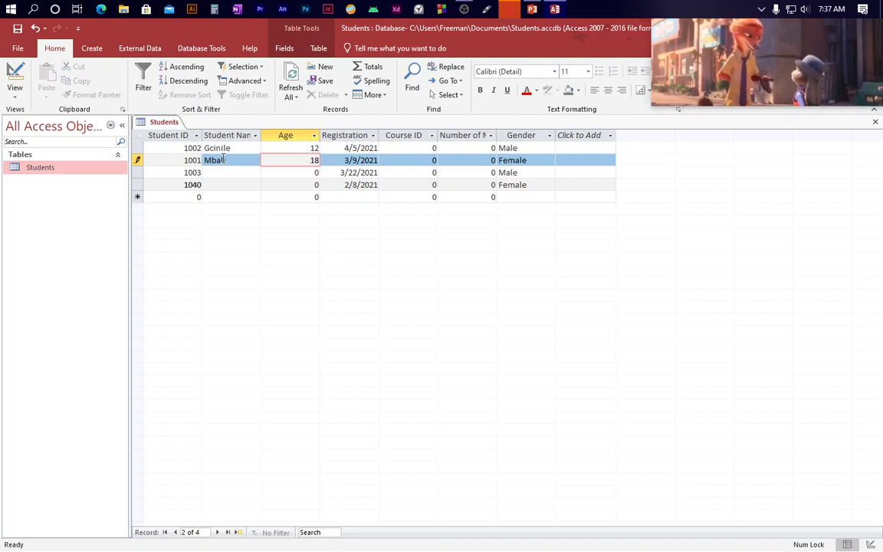
key(Tab)
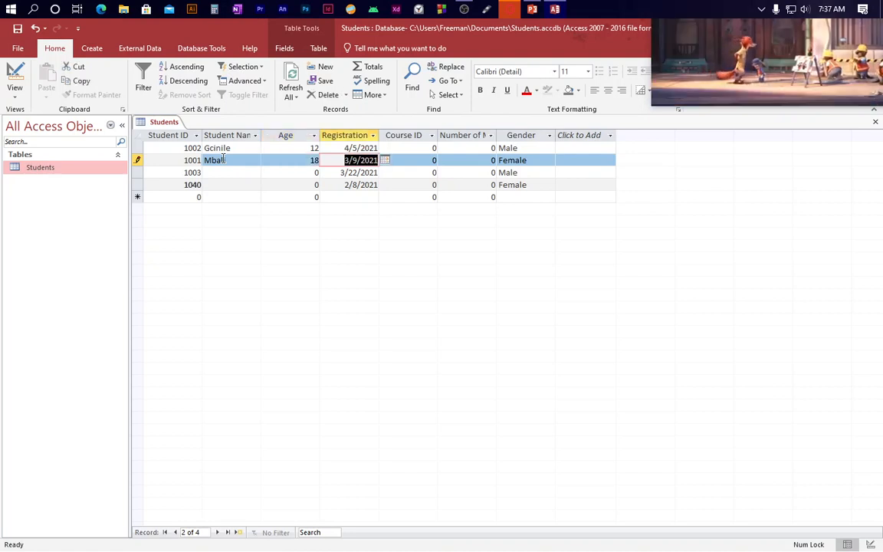
- Enter the student's name and an age of 15 in the third record
click(229, 170)
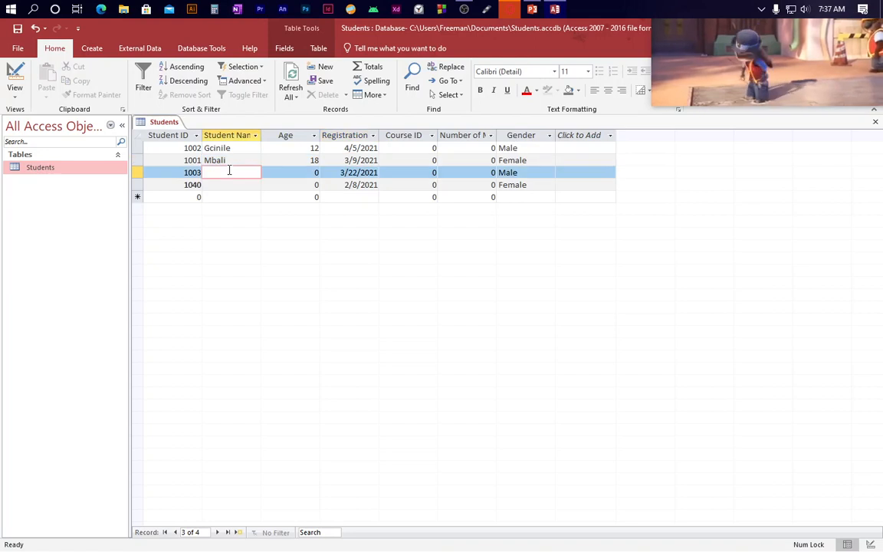
text(Nomusa)
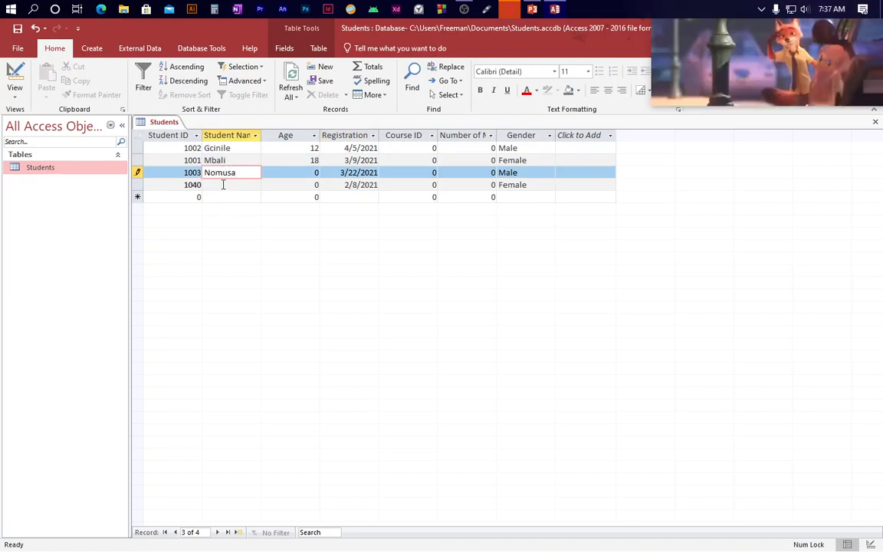
key(Tab)
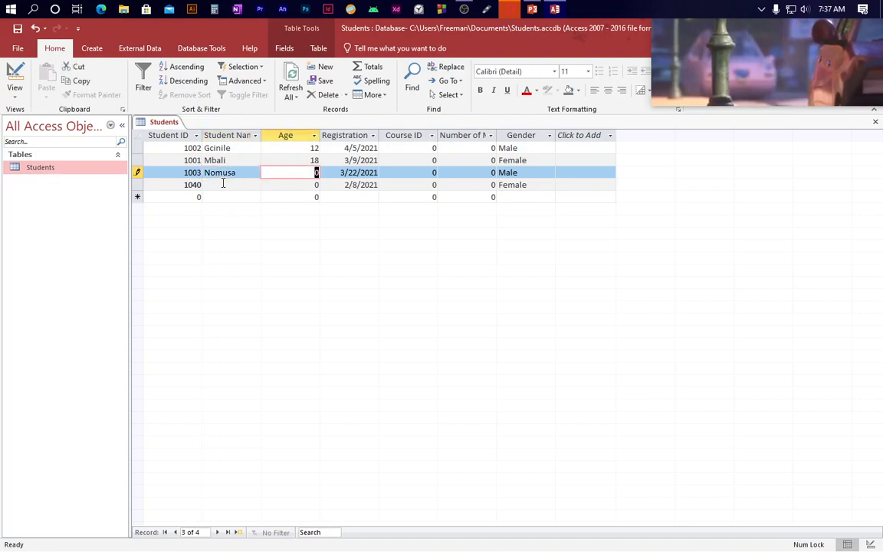
text(15)
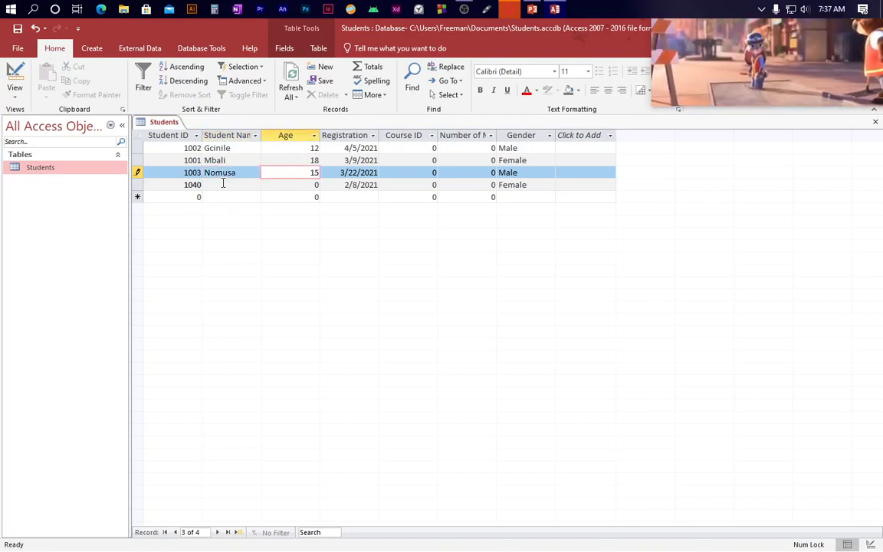
- Enter the student's name and an age of 29 in the fourth record
click(226, 185)
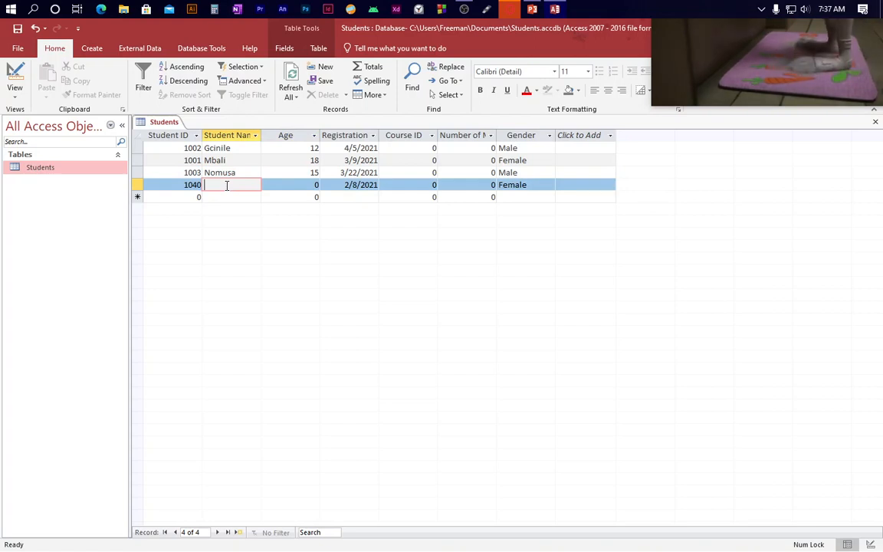
text(Ngu)
key(BackSpace)
key(BackSpace)
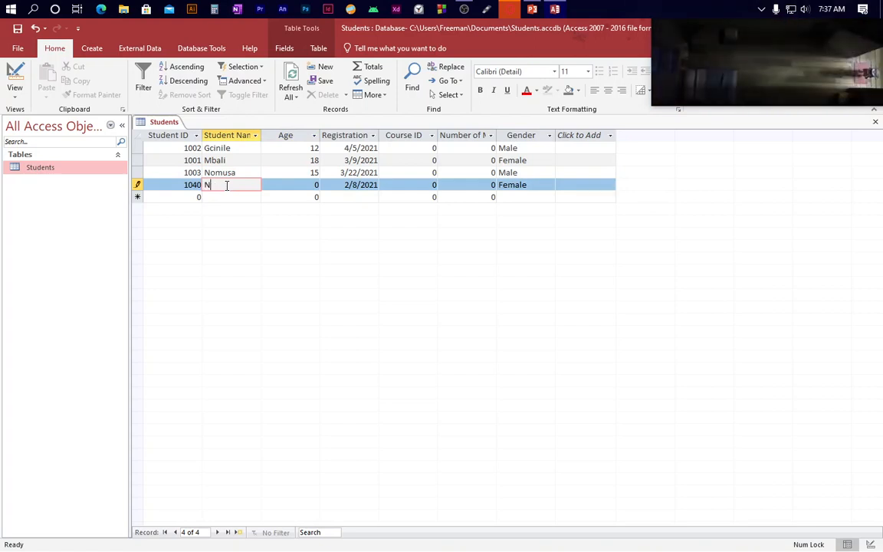
text(dumiso)
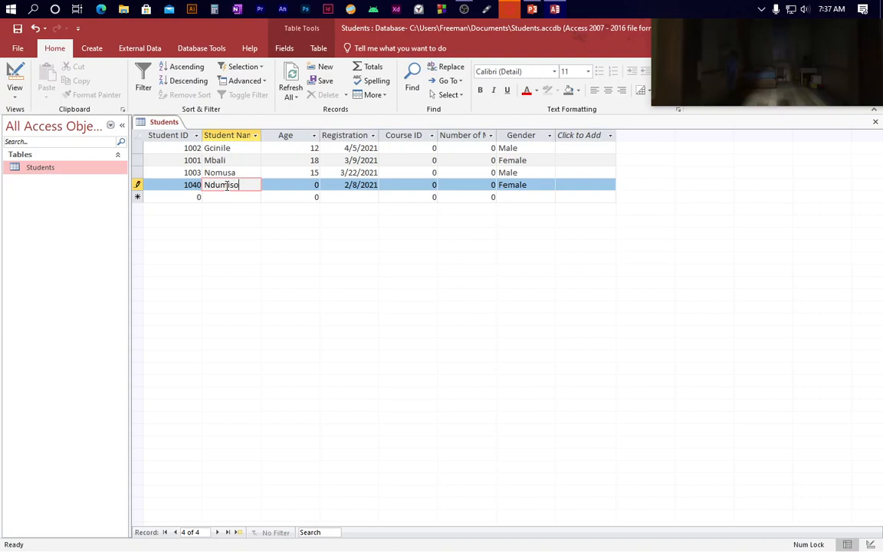
key(Tab)
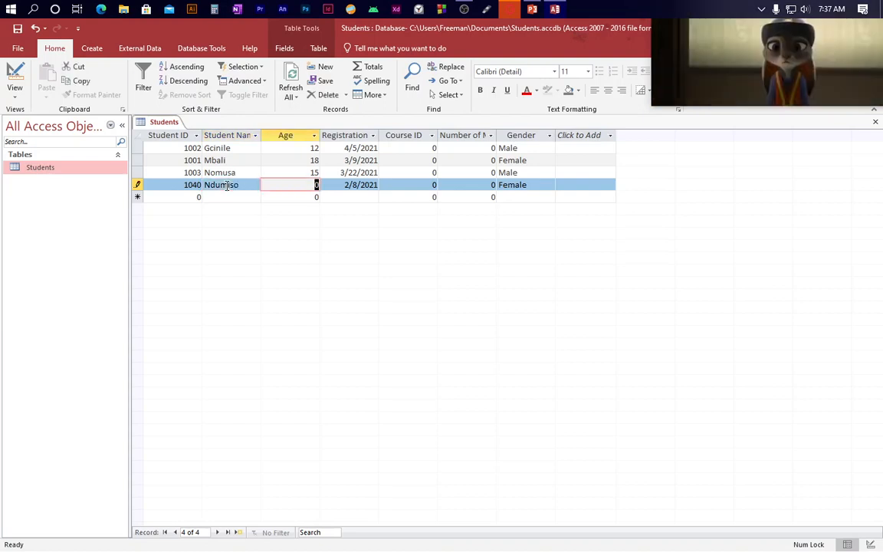
text(29)
key(Tab)
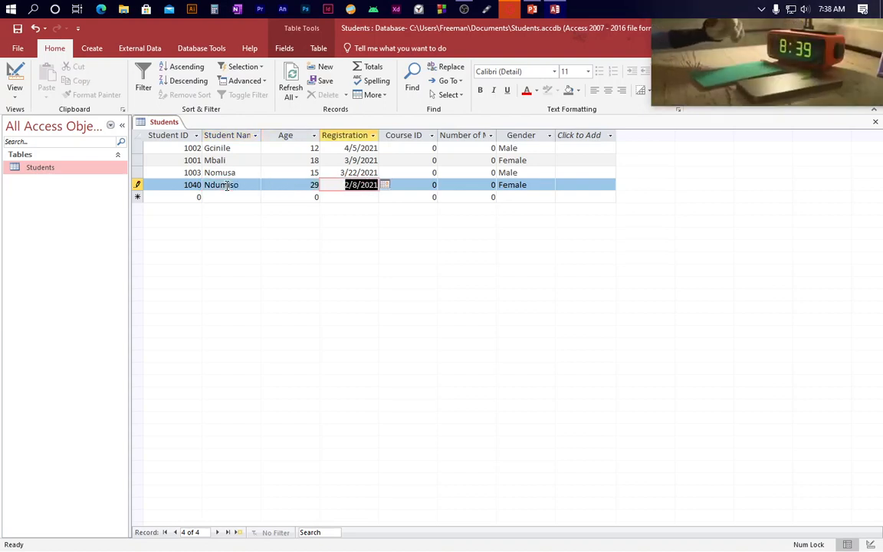
- Set the fourth record's Course ID to 1120, correcting any stray character in the entry
key(Tab)
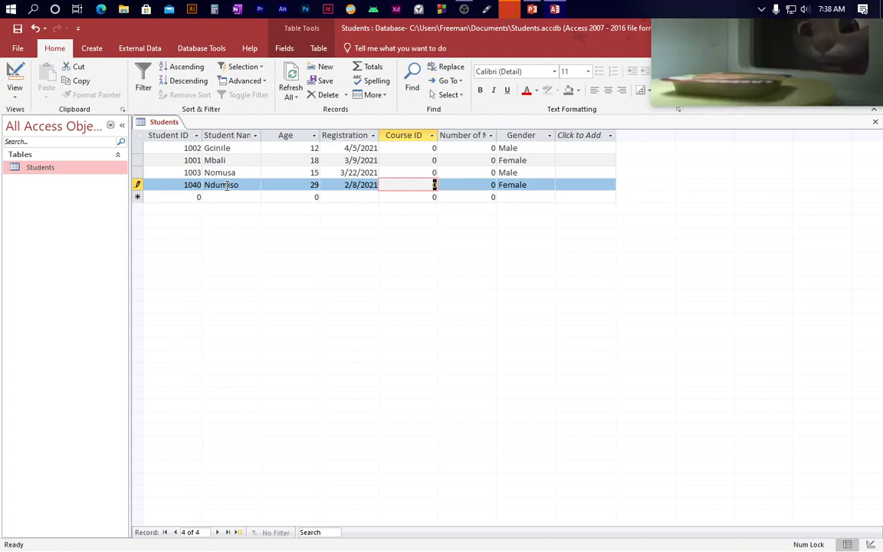
text(11)
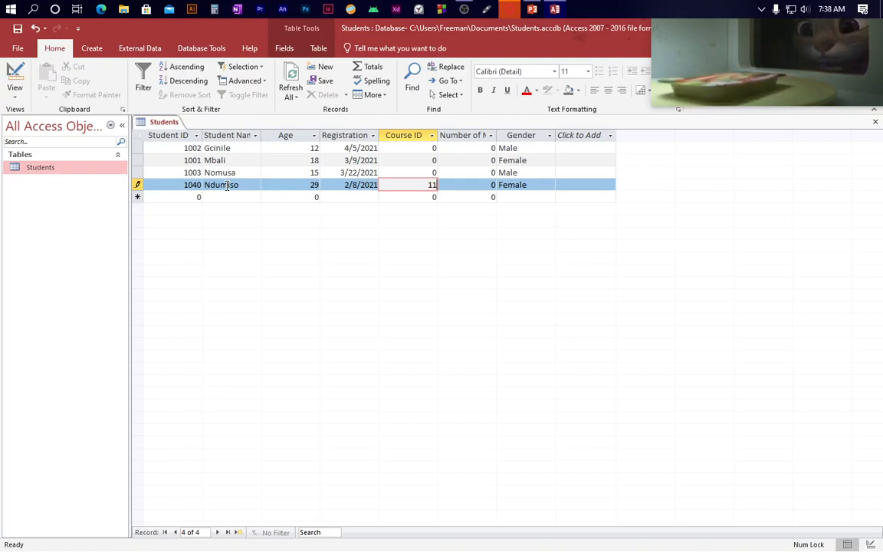
text(20)
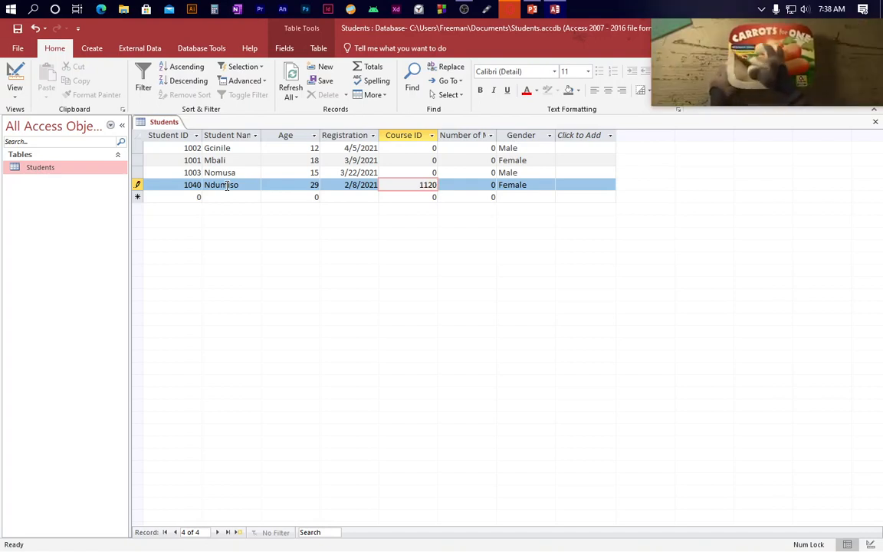
text(~)
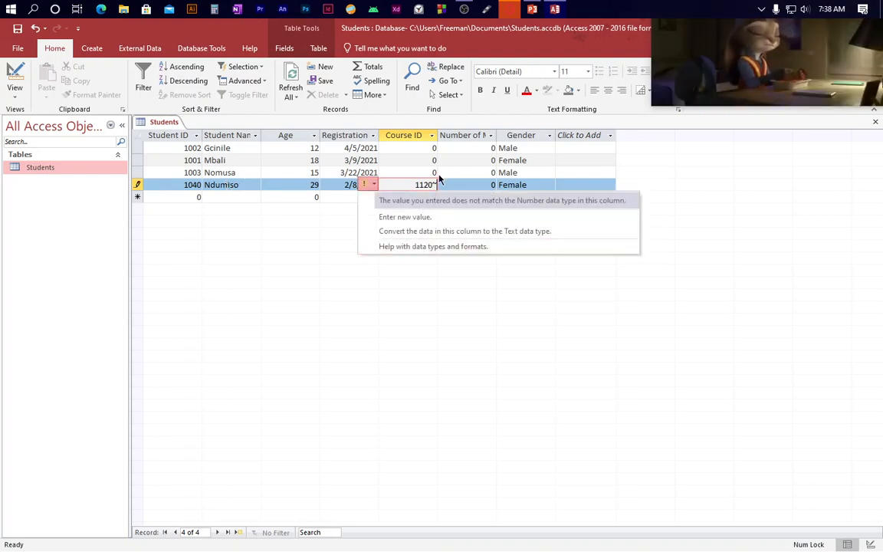
key(Up)
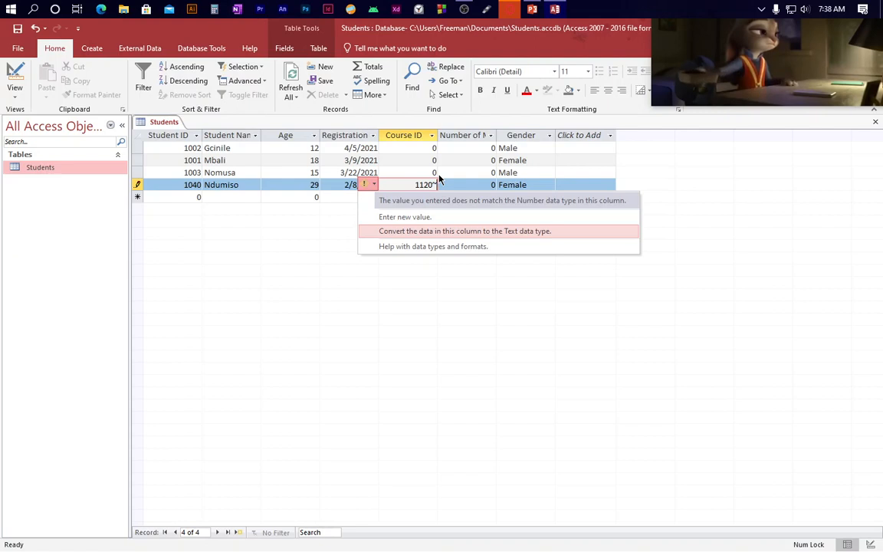
key(Escape)
key(BackSpace)
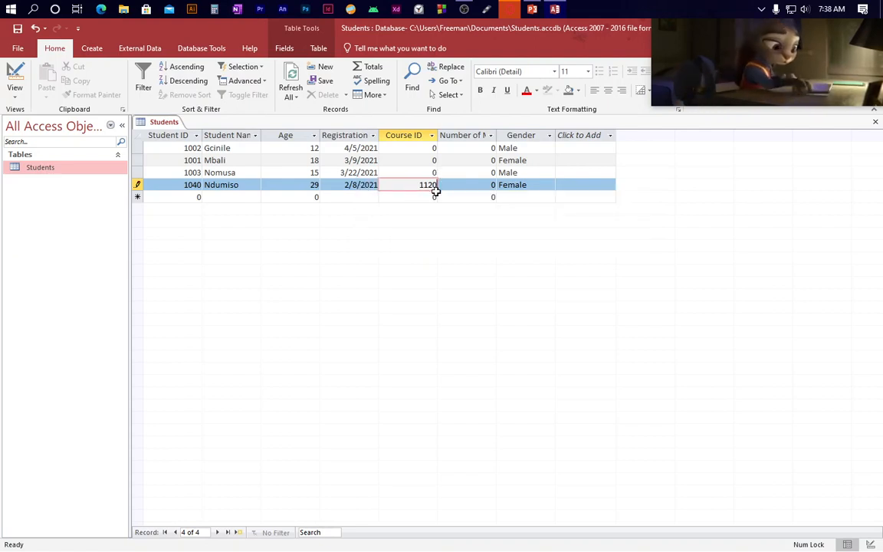
key(shift+Tab)
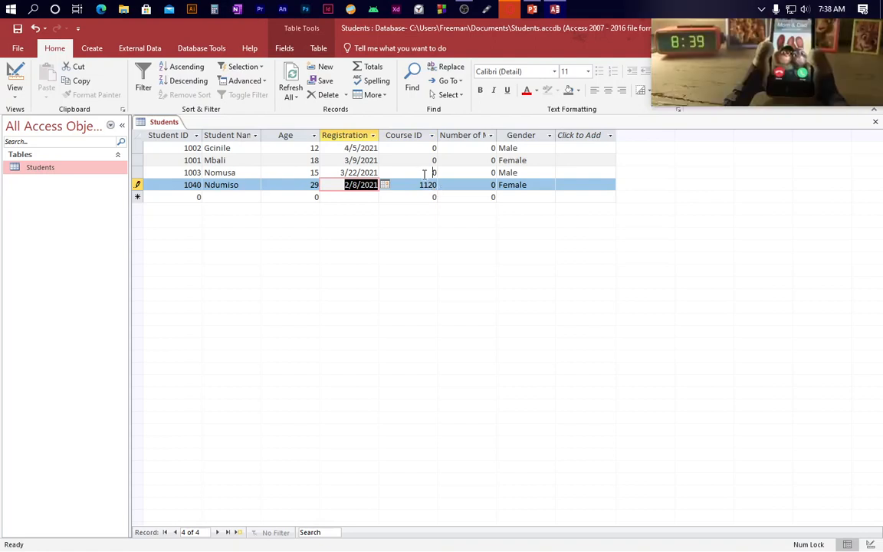
- Set the Course ID to 1130 in the third record and 1140 in the second record
click(424, 173)
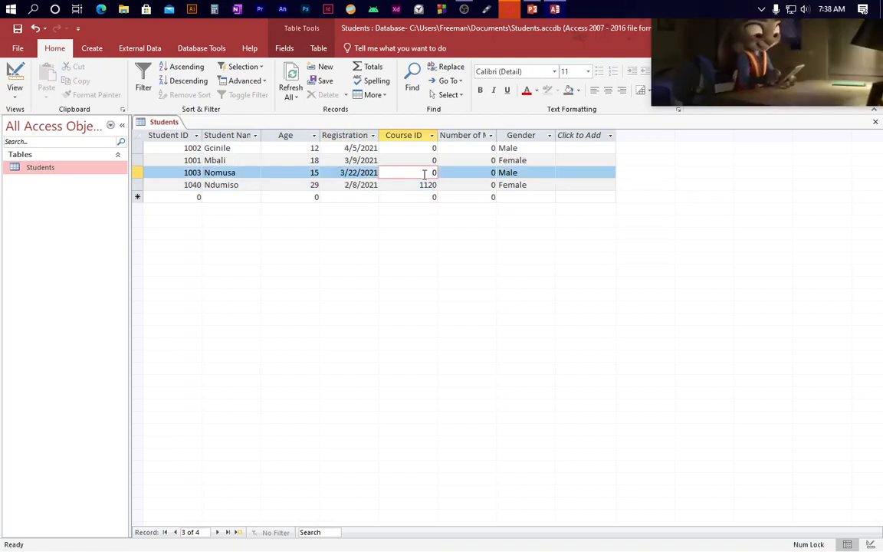
text(113)
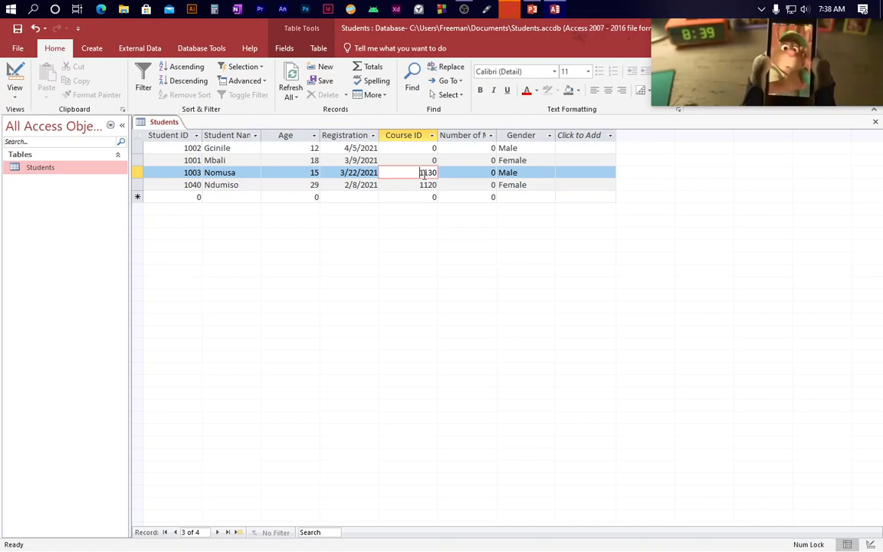
click(422, 160)
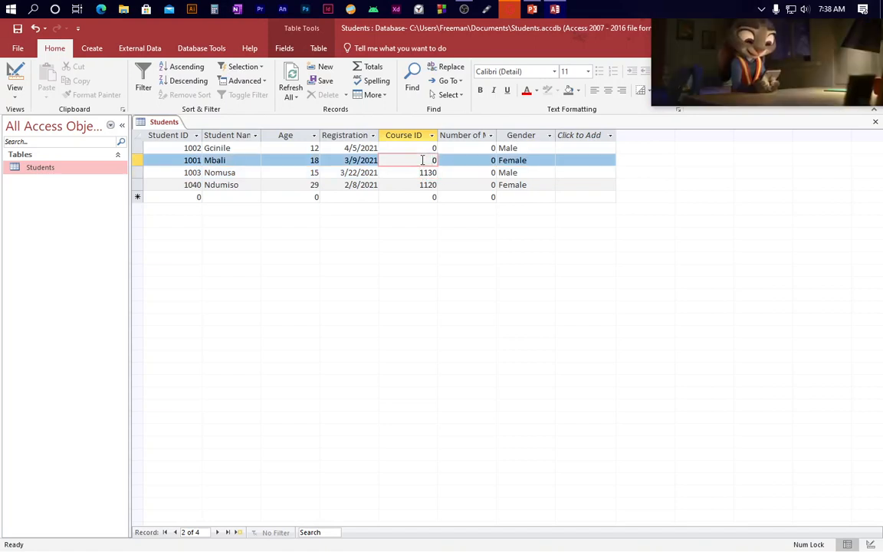
text(1)
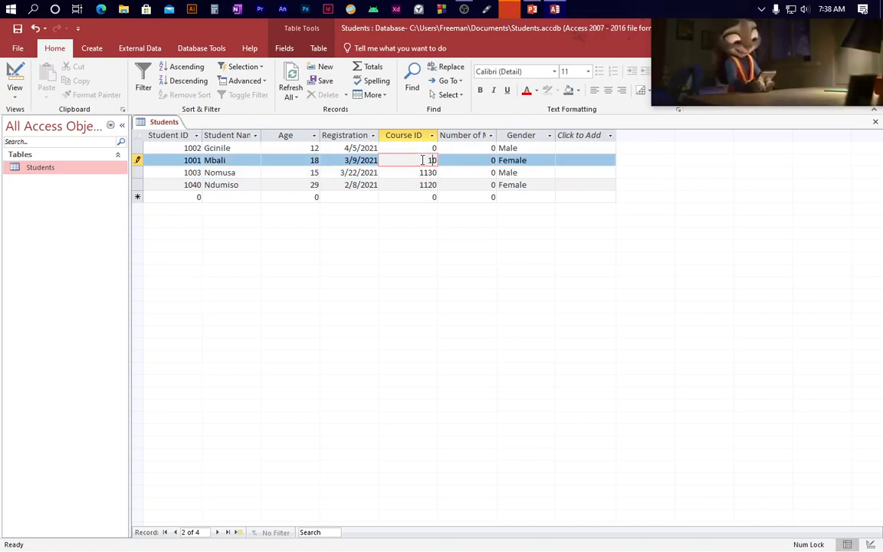
text(14)
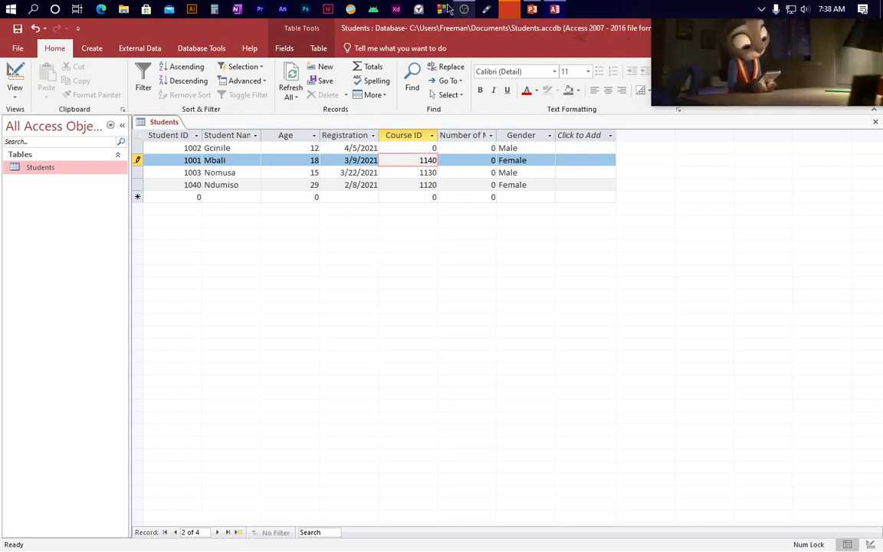
- Set the first record's Course ID to 1150
key(Up)
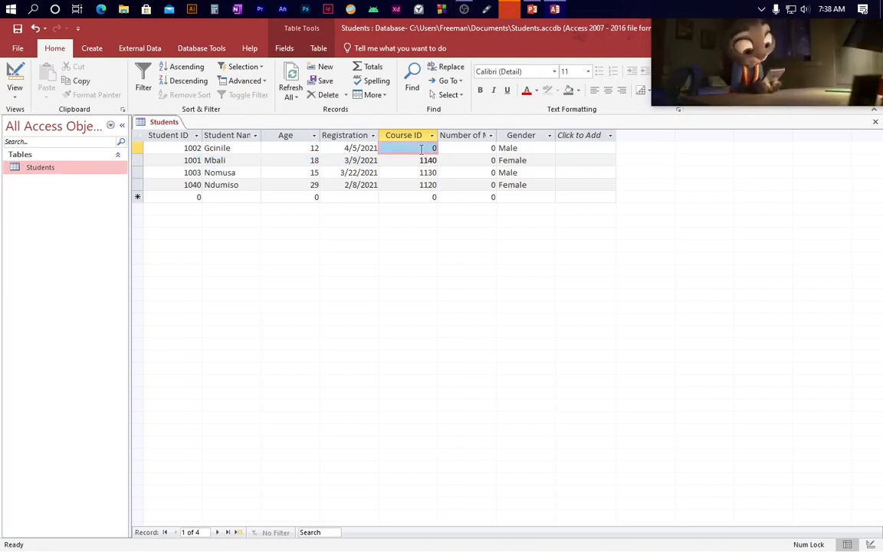
click(426, 149)
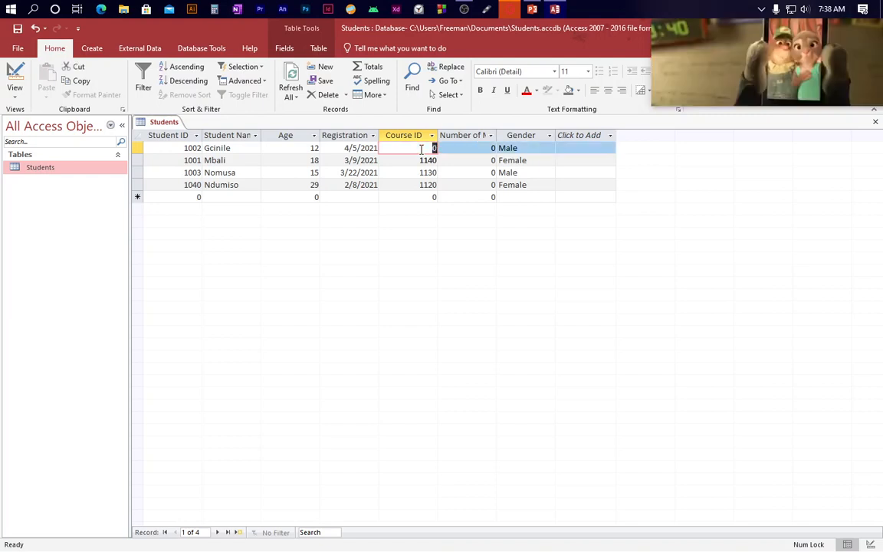
text(115)
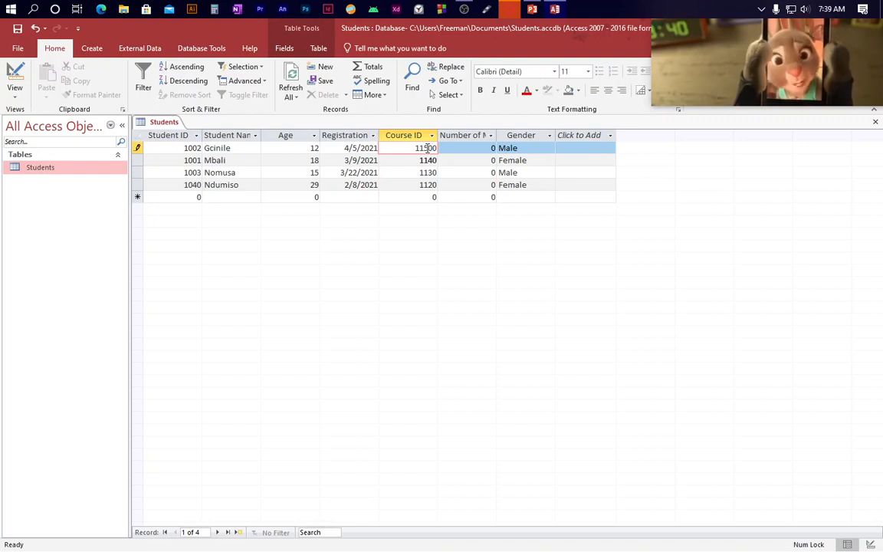
- Set the number field between Course ID and Gender to 2 in the first record and 3 in the second
click(480, 148)
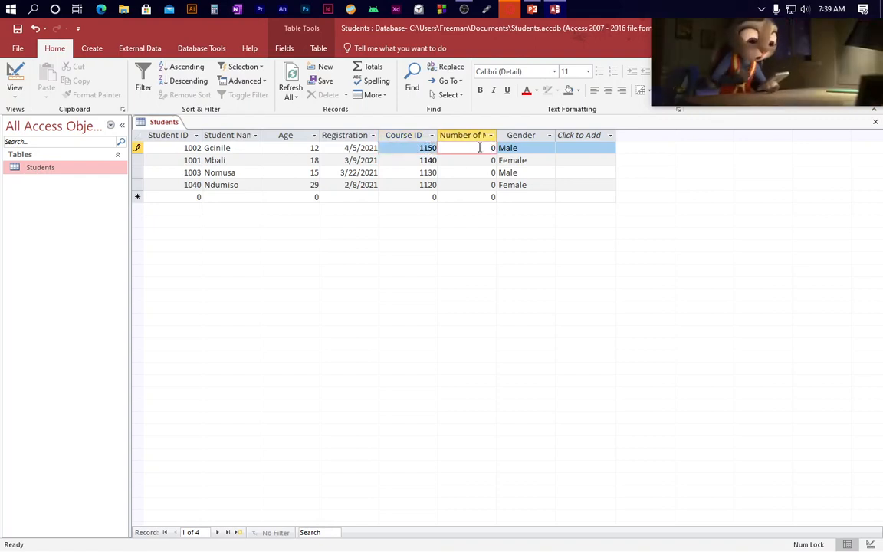
text(2)
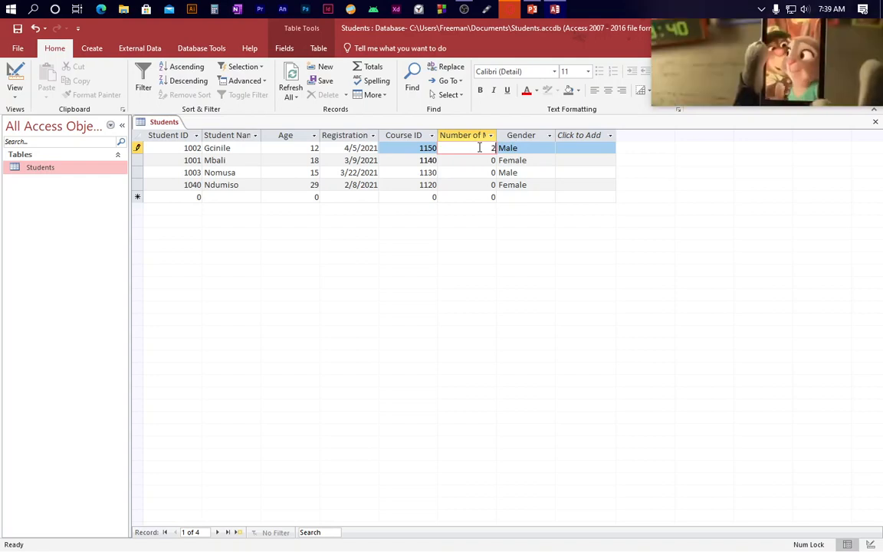
key(Tab)
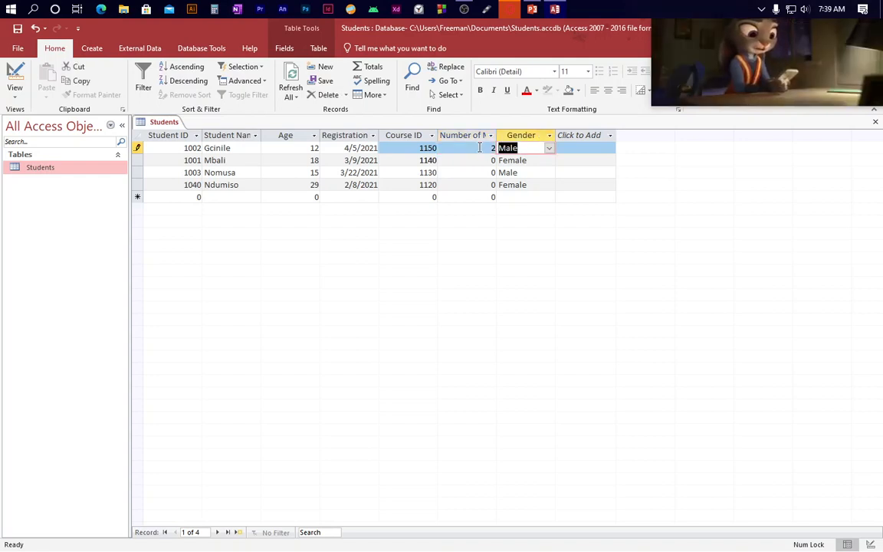
click(488, 160)
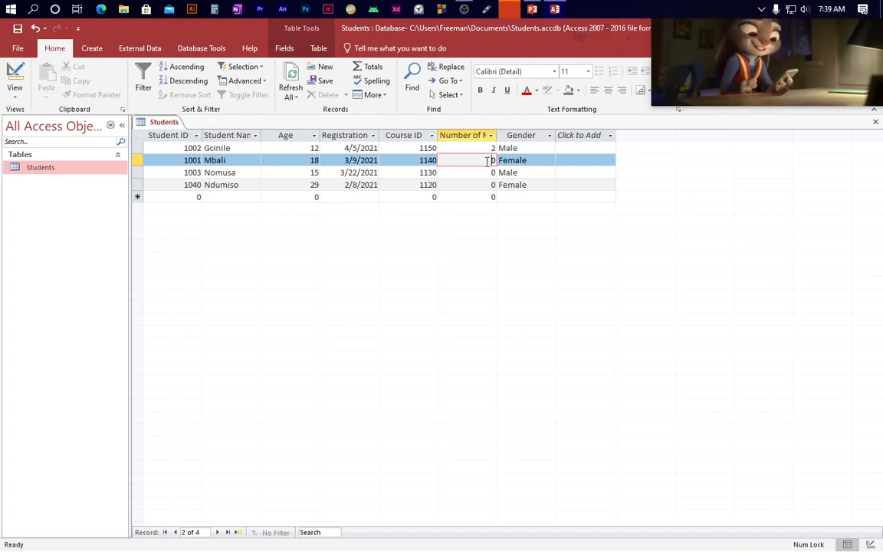
key(Delete)
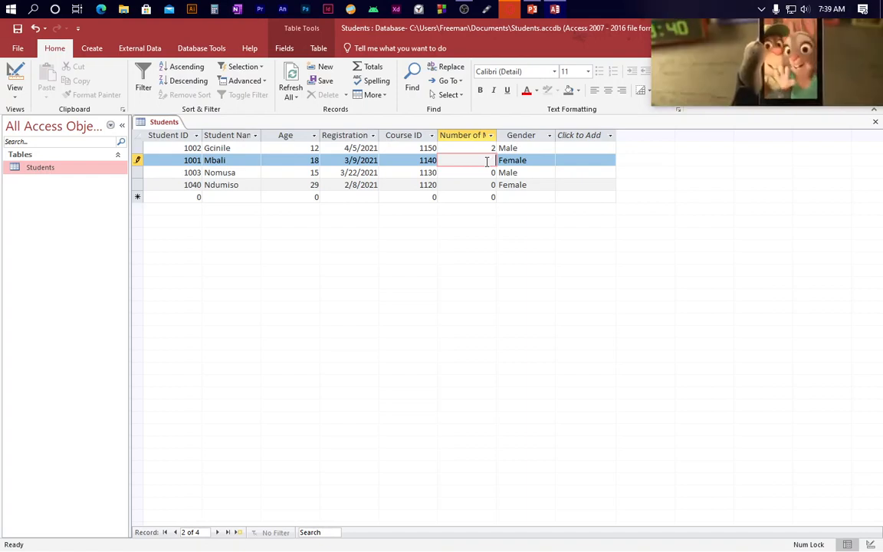
text(3)
key(Tab)
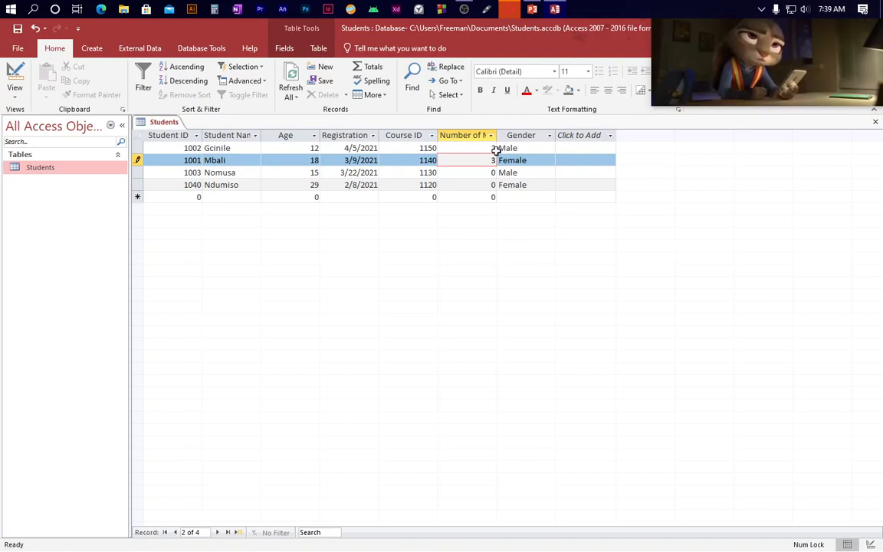
- Set the number field between Course ID and Gender to 4 in the third record and 5 in the fourth
click(480, 172)
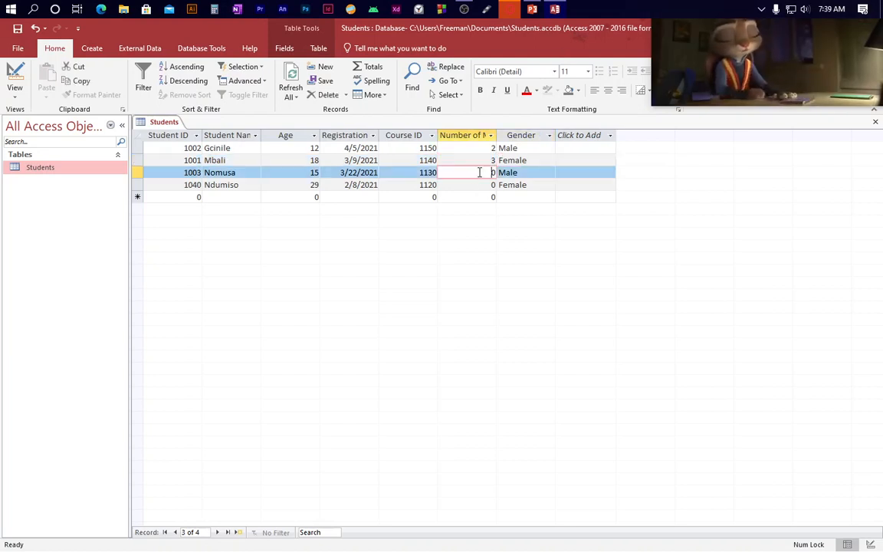
key(BackSpace)
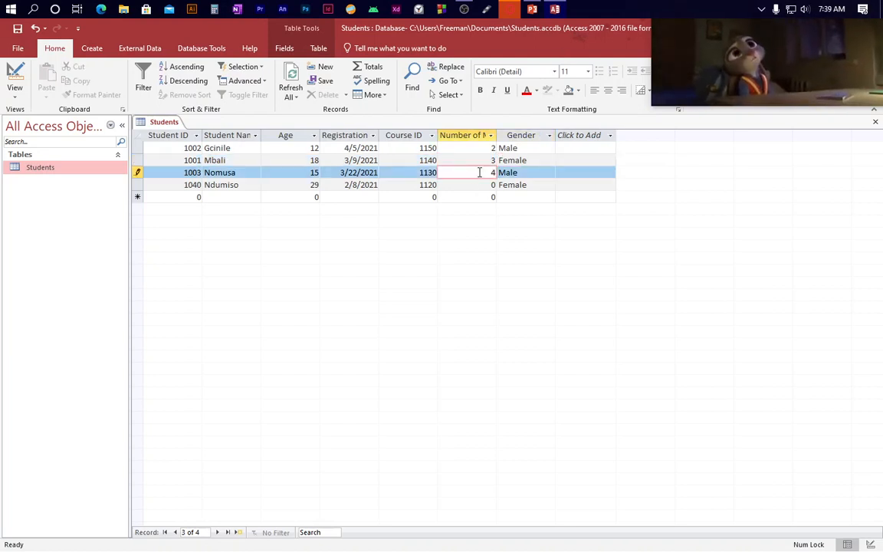
text(4)
click(467, 185)
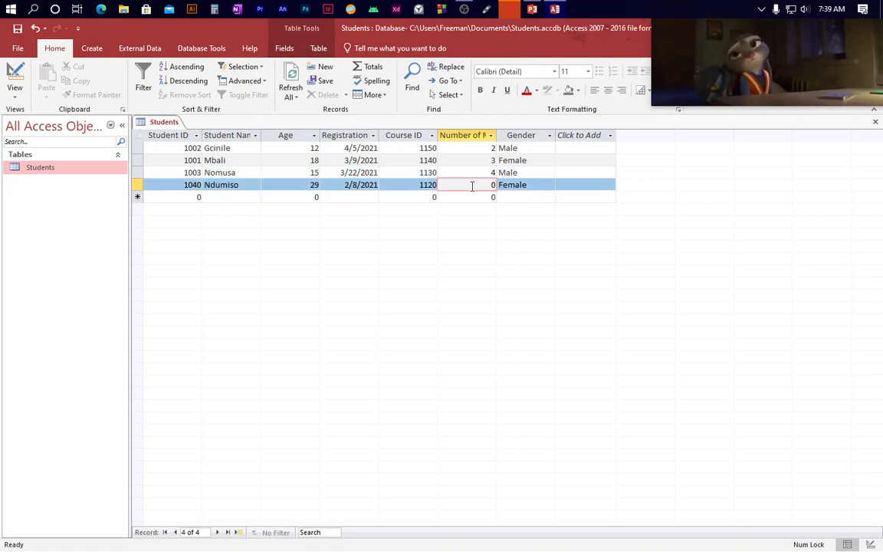
key(BackSpace)
text(5)
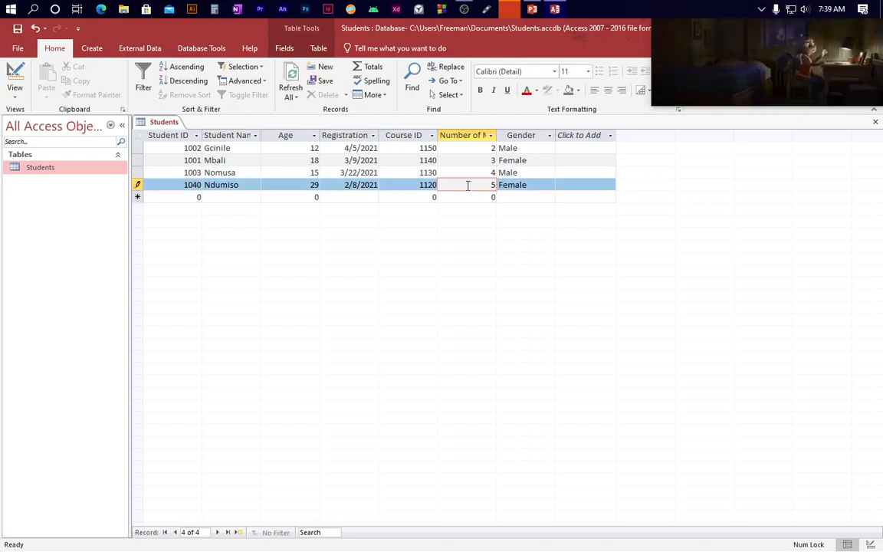
- Change the gender to Female in the first record and Male in the second record
click(537, 148)
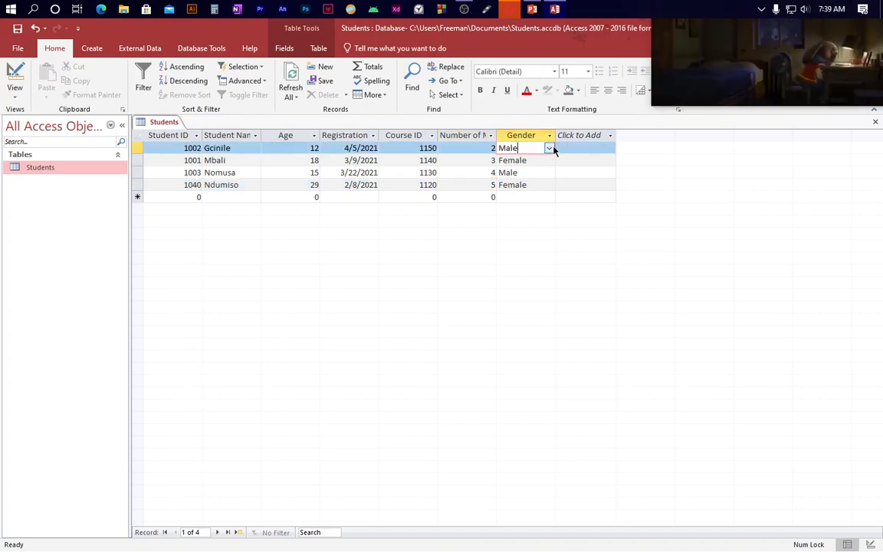
click(552, 149)
click(526, 172)
click(526, 161)
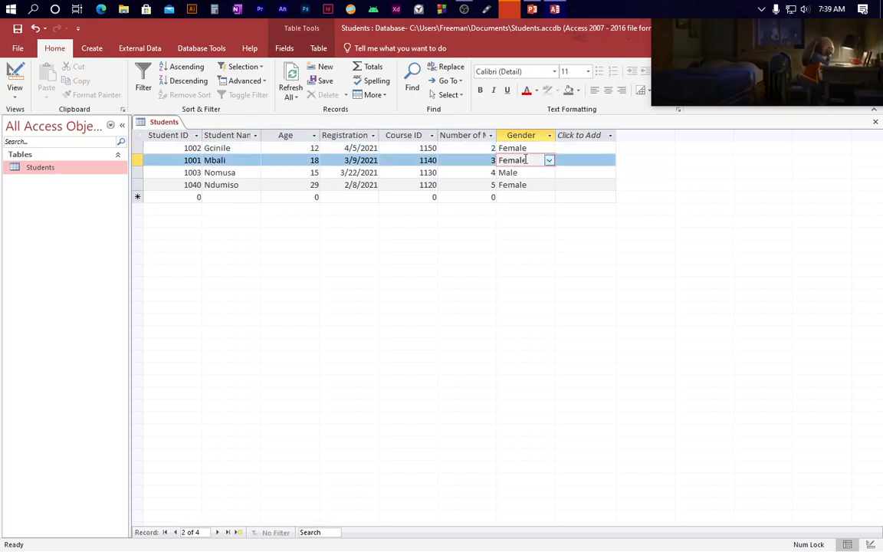
click(549, 160)
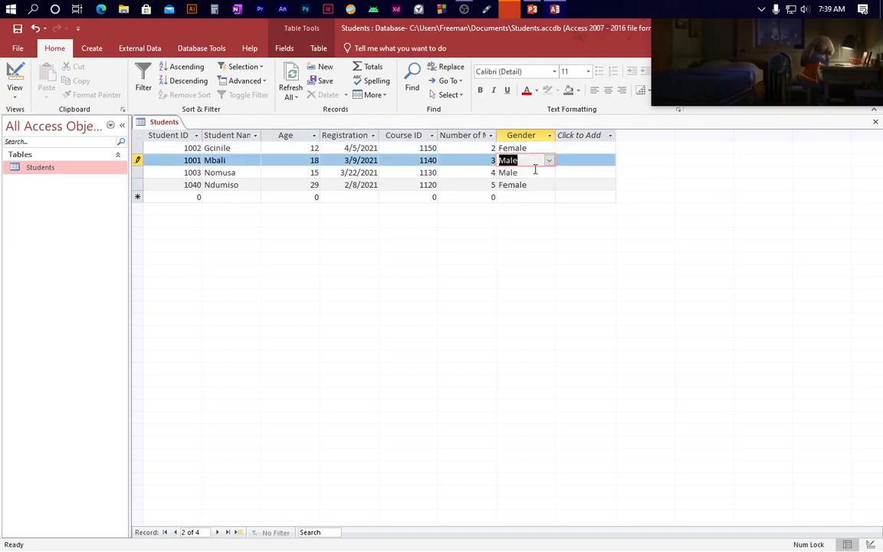
click(536, 171)
click(525, 172)
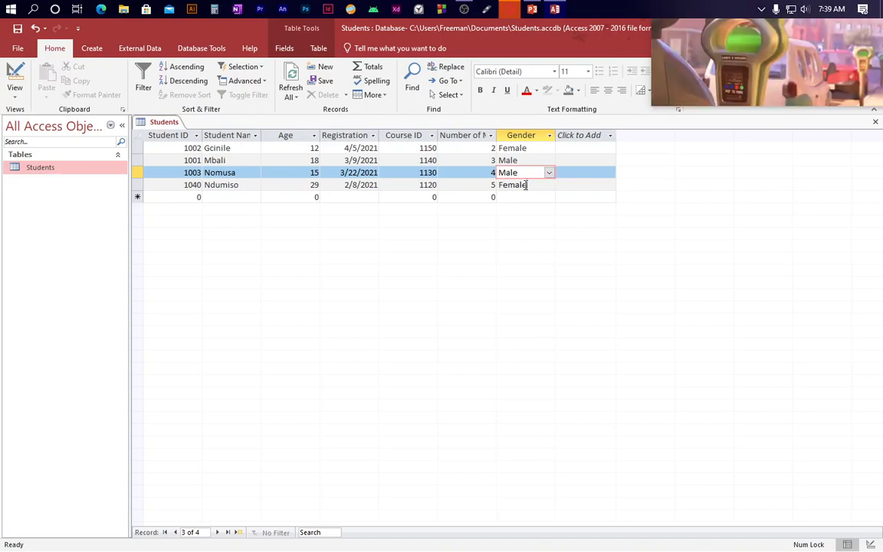
click(527, 185)
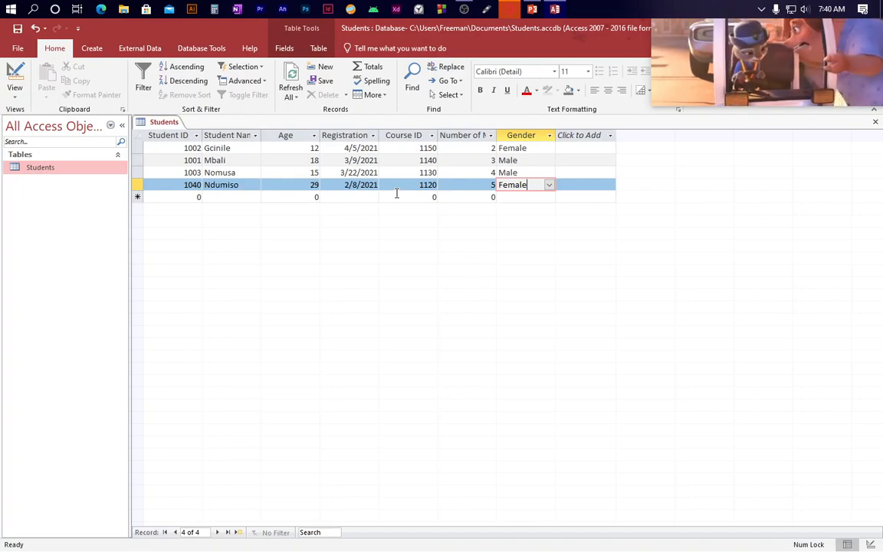
key(alt+Tab)
key(Tab)
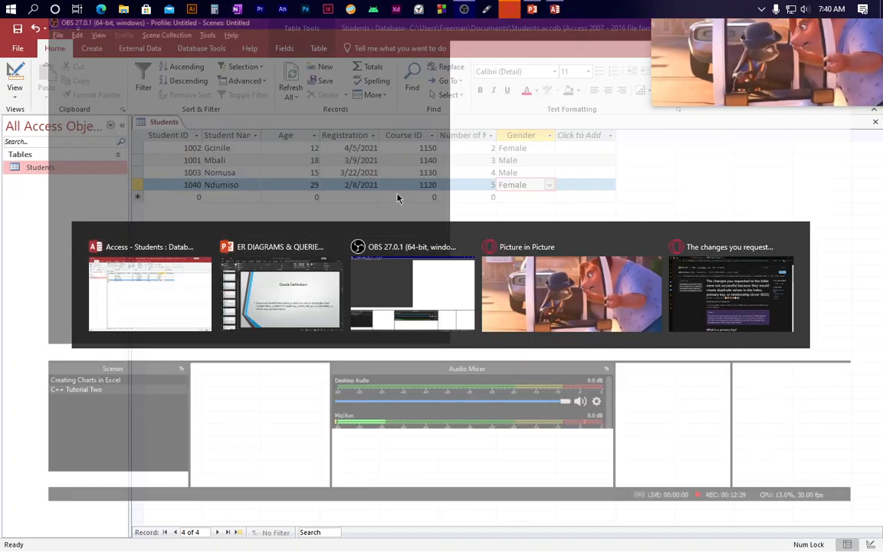